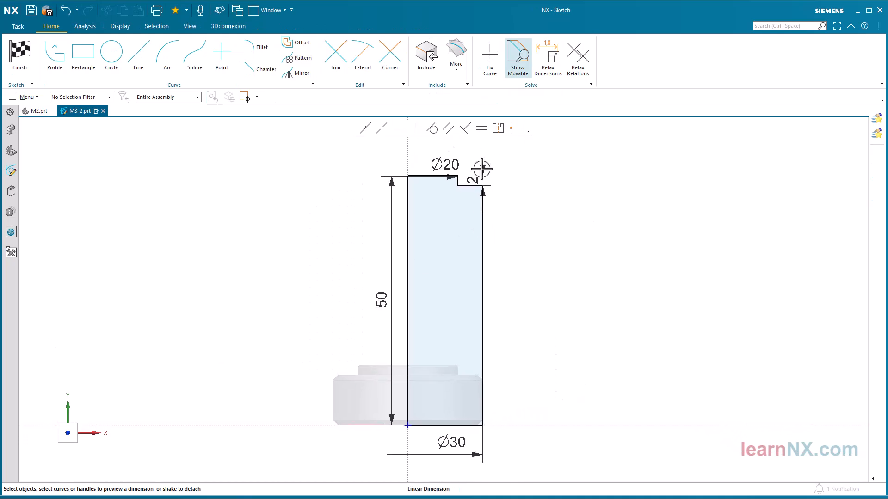
# Step: Set the shoulder's height dimension to 40 and the upper section's diameter to 18 in the stepped profile sketch
pyautogui.doubleClick(481, 168)
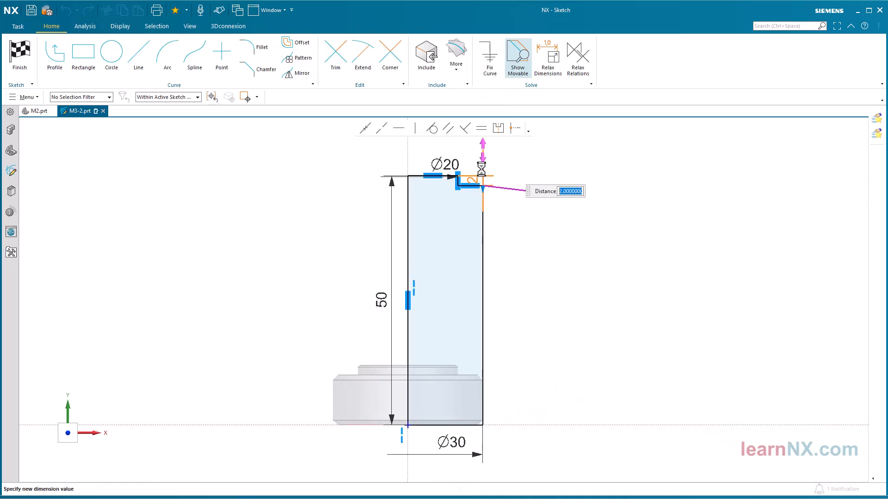
pyautogui.write('40')
pyautogui.press('Return')
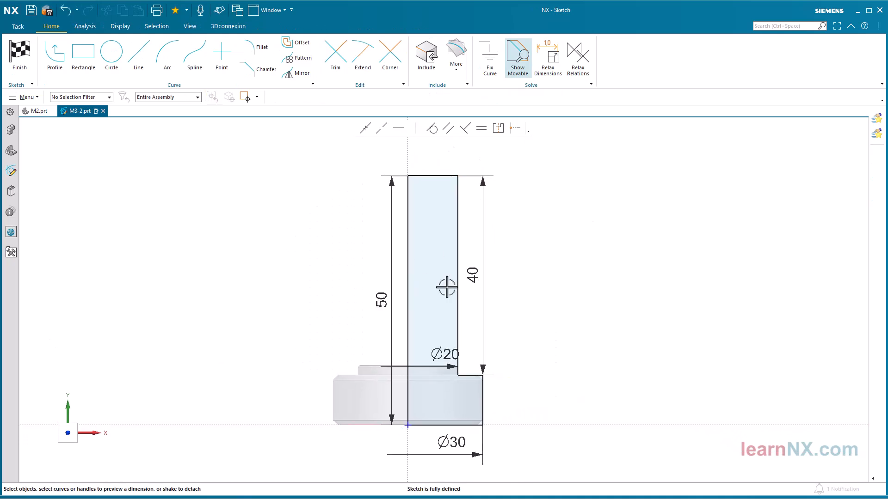
pyautogui.doubleClick(438, 354)
pyautogui.write('18')
pyautogui.press('Return')
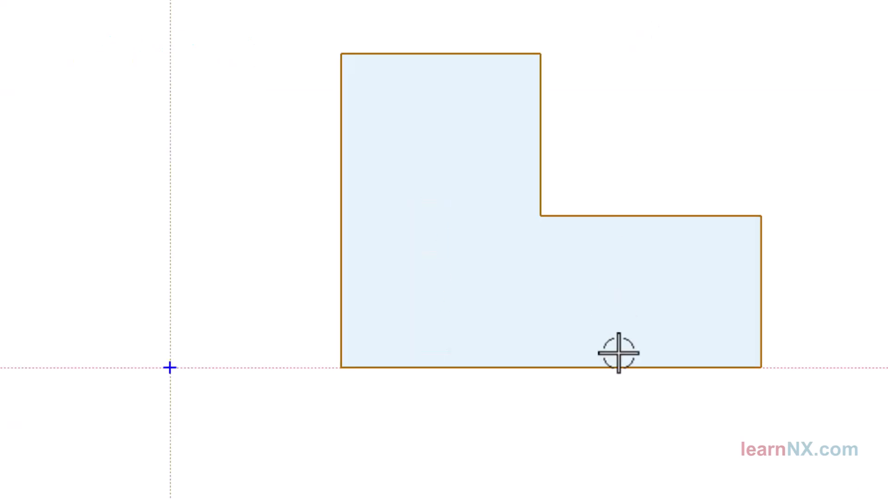
# Step: Move the left vertical edge of the L-shaped profile onto the sketch origin
pyautogui.click(626, 368)
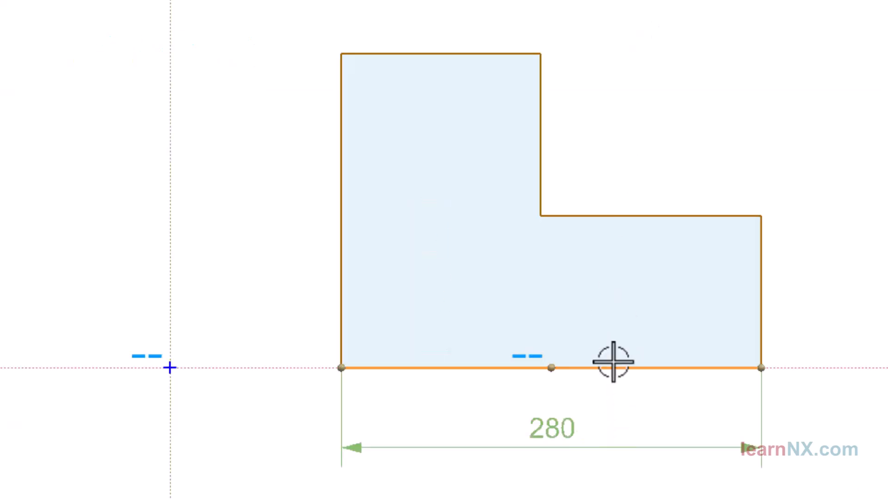
pyautogui.click(527, 347)
pyautogui.moveTo(457, 367); pyautogui.dragTo(468, 319)
pyautogui.moveTo(340, 319); pyautogui.dragTo(170, 368)
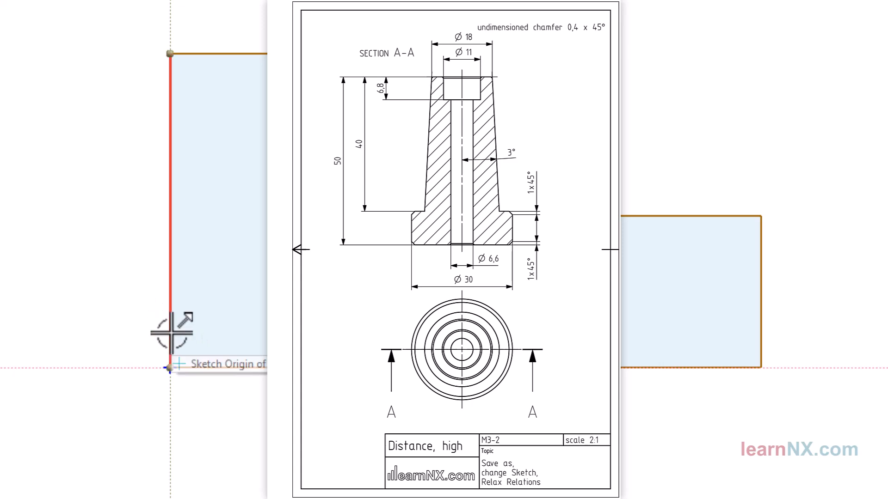
pyautogui.click(169, 367)
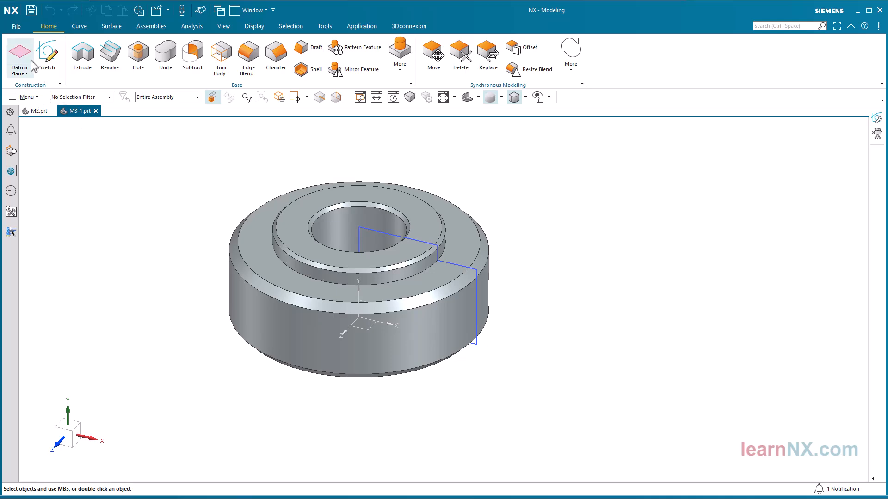
pyautogui.click(16, 26)
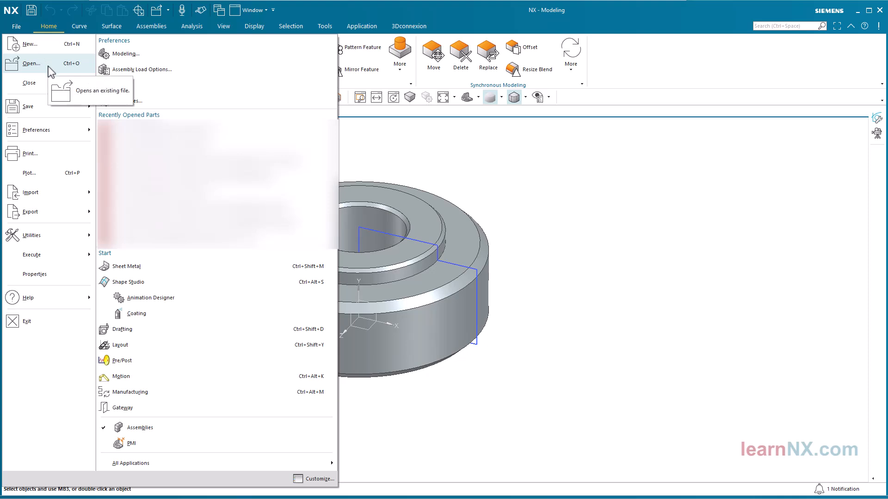
pyautogui.click(32, 64)
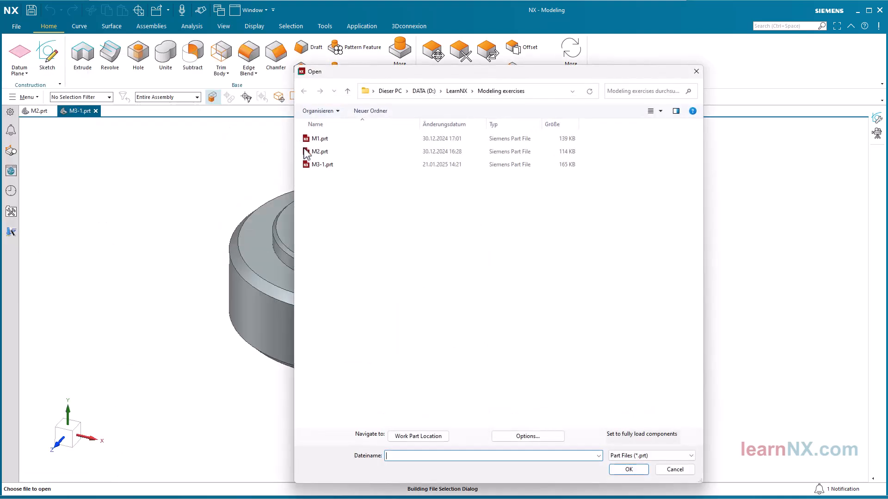
pyautogui.click(319, 165)
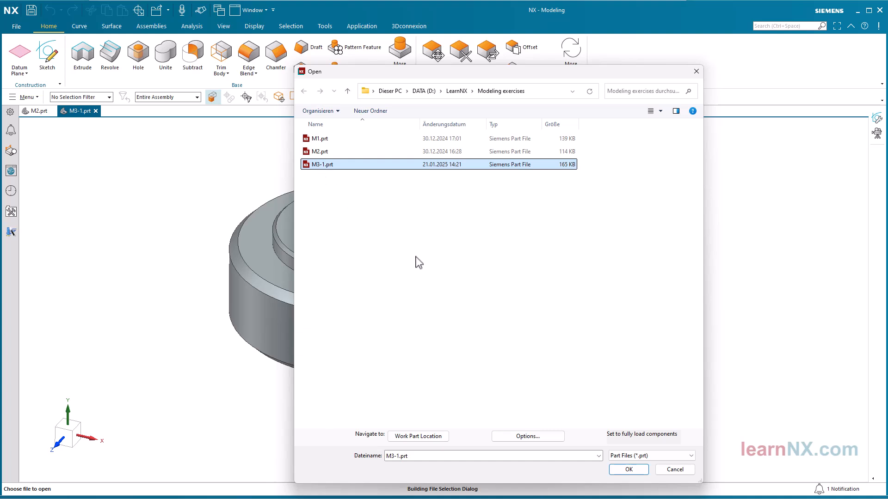
pyautogui.click(689, 470)
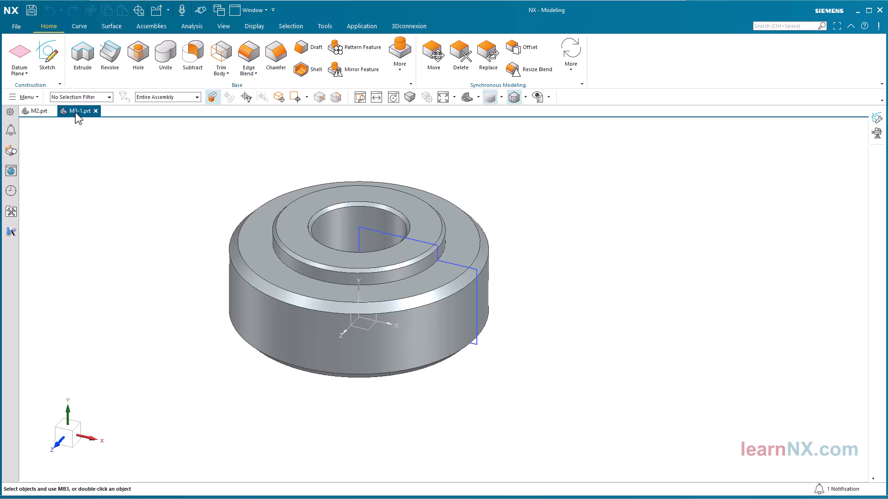
# Step: Save the M3-1 part under the new file name M3-2.prt
pyautogui.click(19, 26)
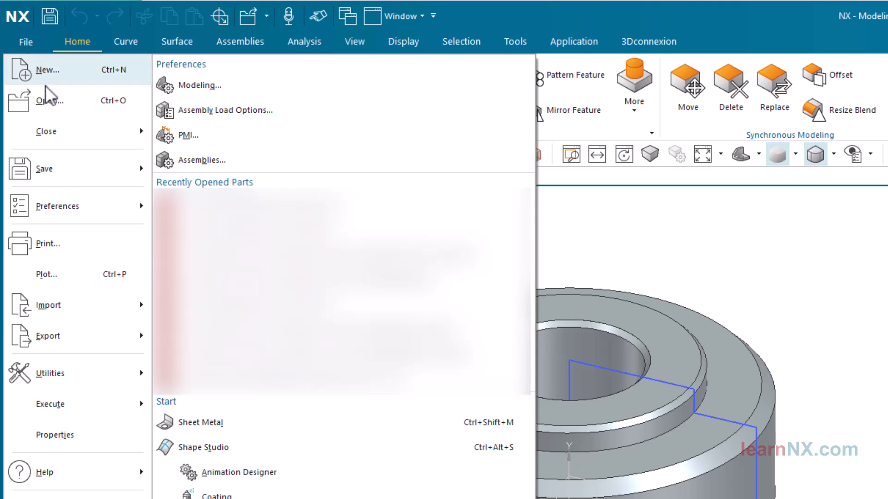
pyautogui.moveTo(85, 174)
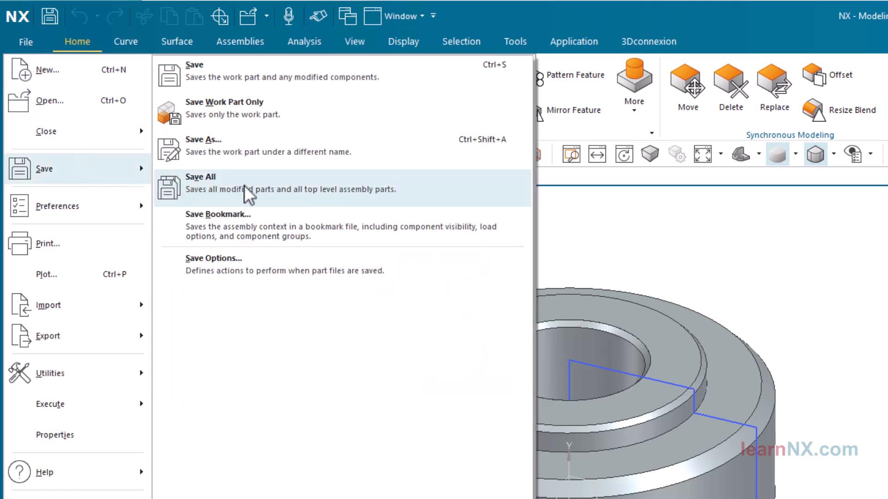
pyautogui.click(326, 152)
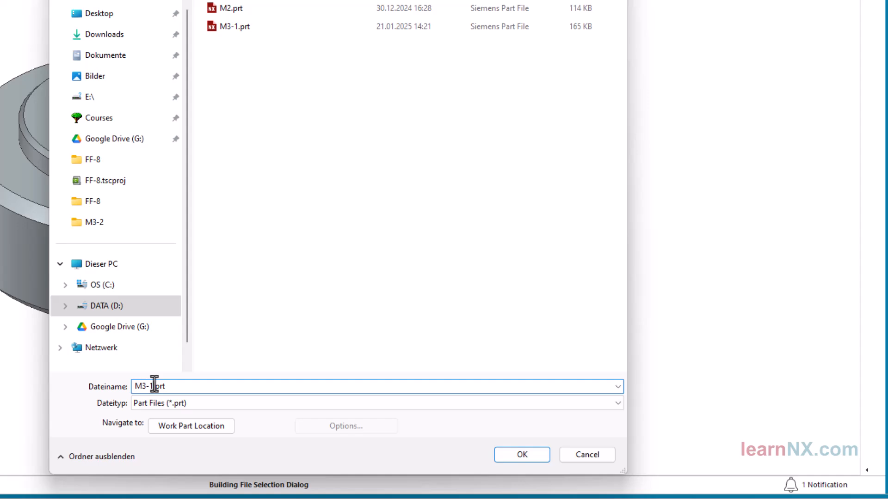
pyautogui.press('BackSpace')
pyautogui.write('2')
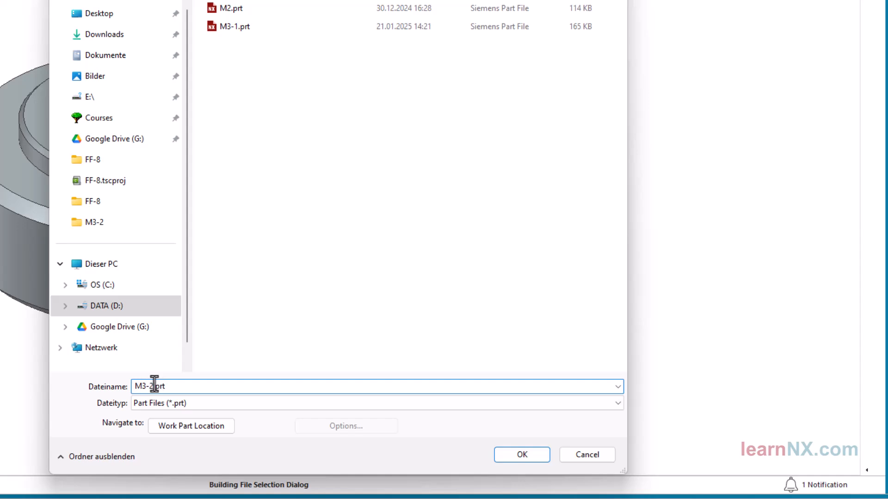
pyautogui.press('Return')
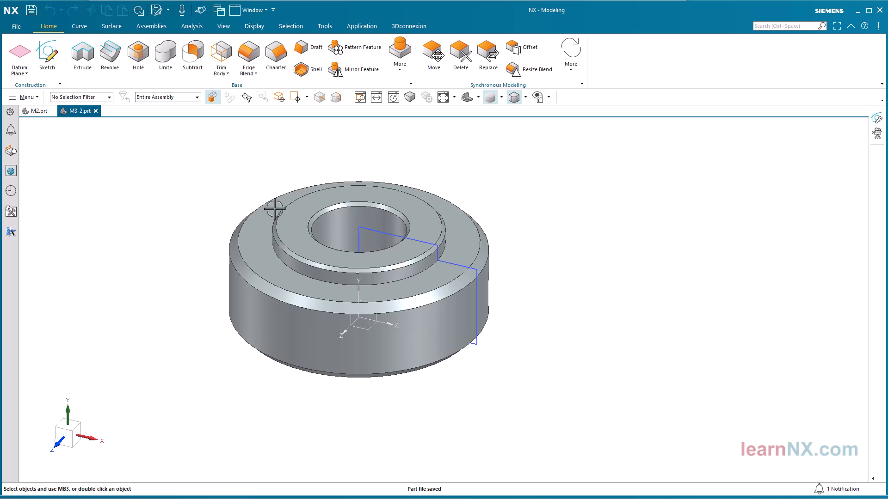
# Step: Edit the revolved body's profile sketch and set its overall height to 50
pyautogui.scroll(2, 252, 157)
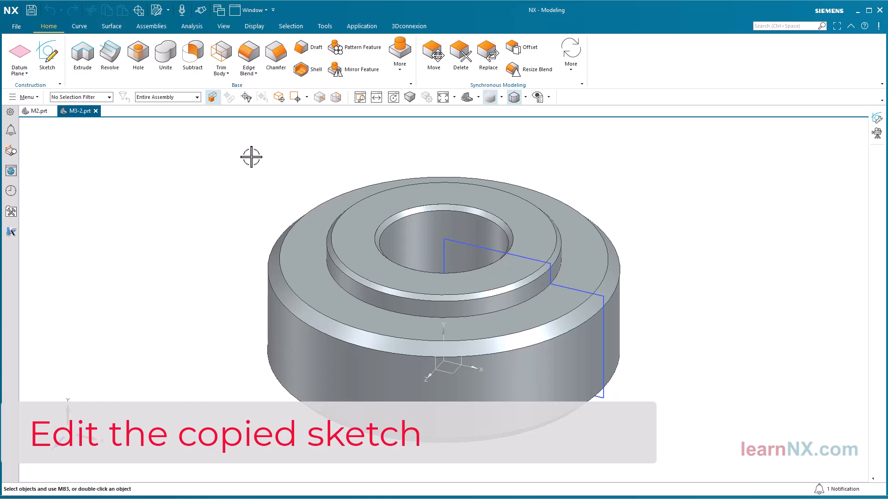
pyautogui.doubleClick(452, 241)
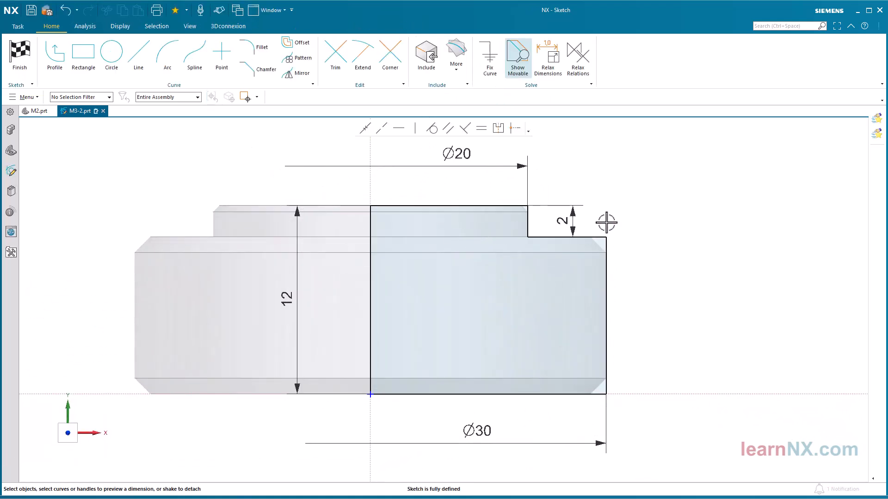
pyautogui.doubleClick(287, 296)
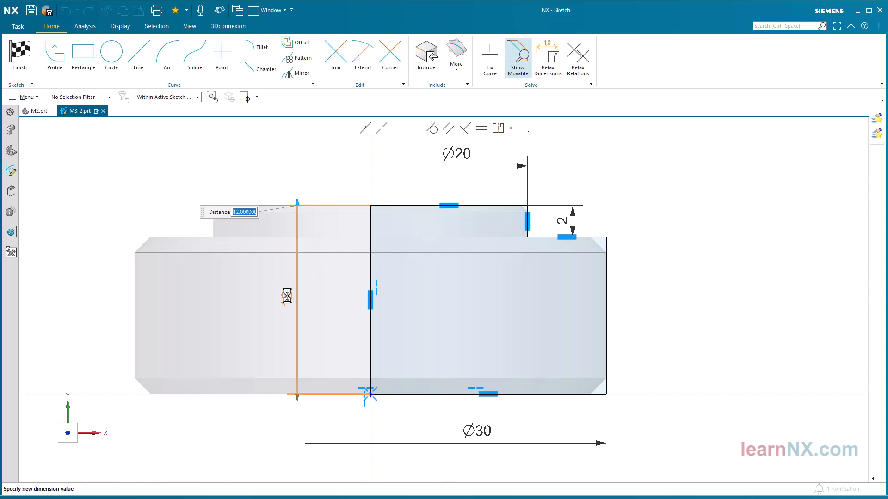
pyautogui.write('50')
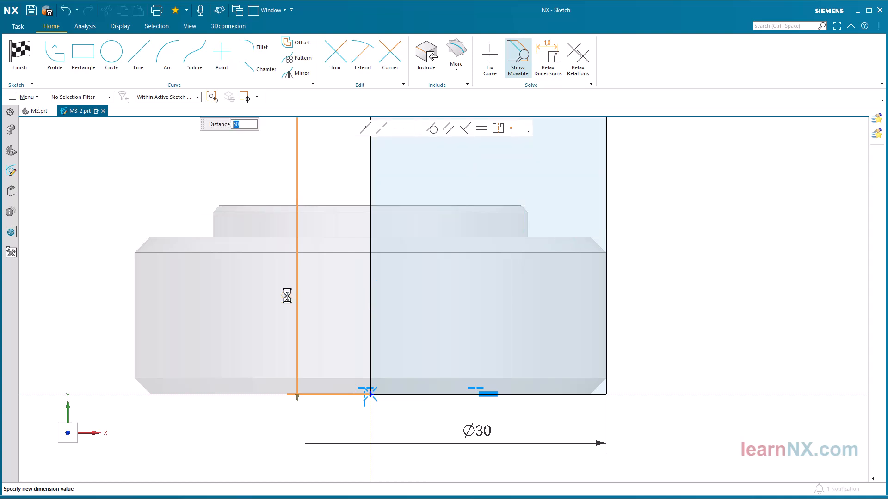
pyautogui.hotkey('ctrl', 'f')
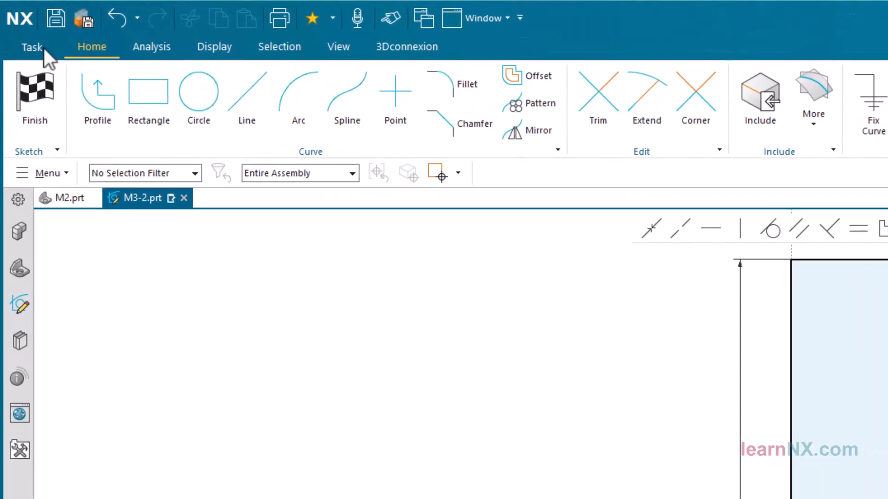
# Step: Enable Fixed Text Height on Screen in the active sketch's settings
pyautogui.click(24, 27)
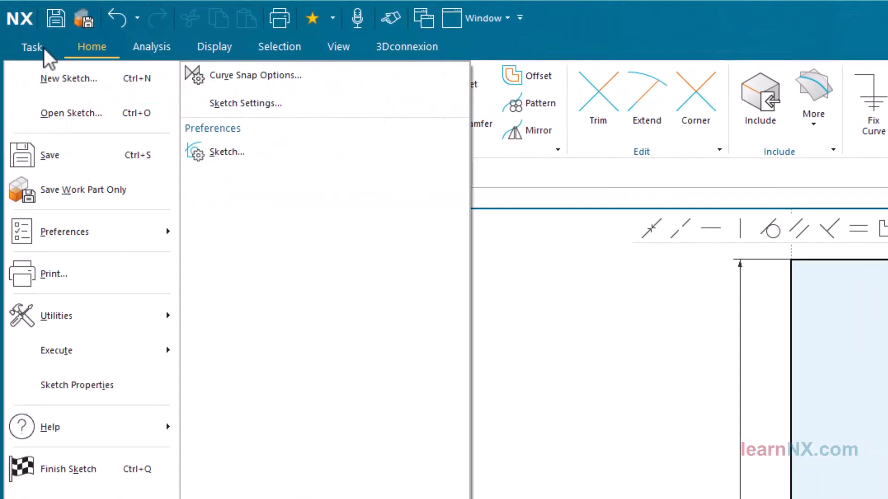
pyautogui.click(263, 105)
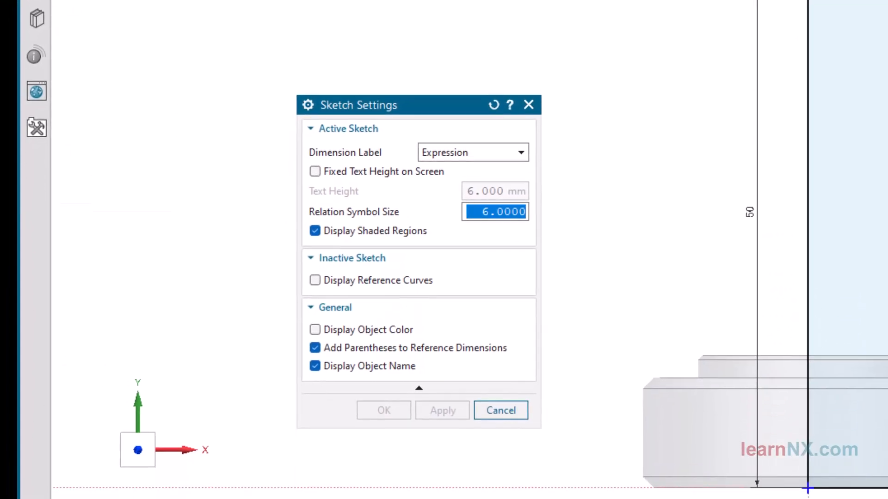
pyautogui.click(315, 172)
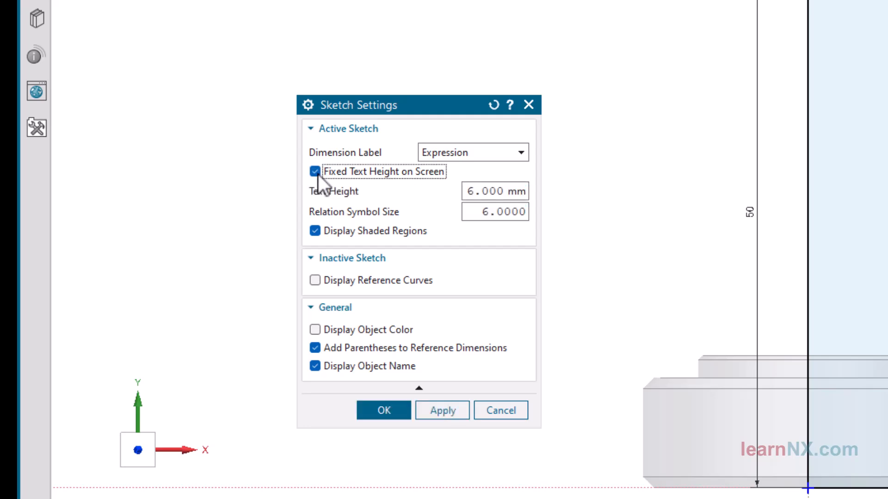
pyautogui.click(387, 408)
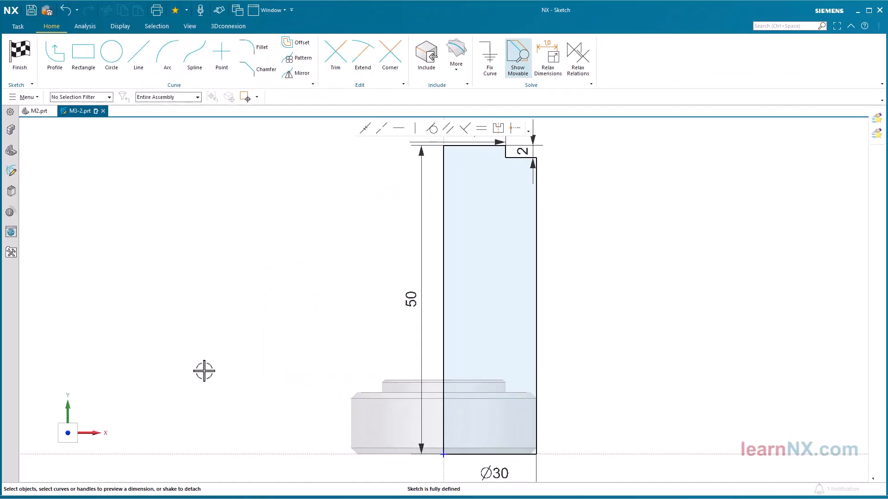
# Step: Change the 2 mm step height of the profile to 40 and its upper diameter to 18
pyautogui.scroll(-3, 204, 371)
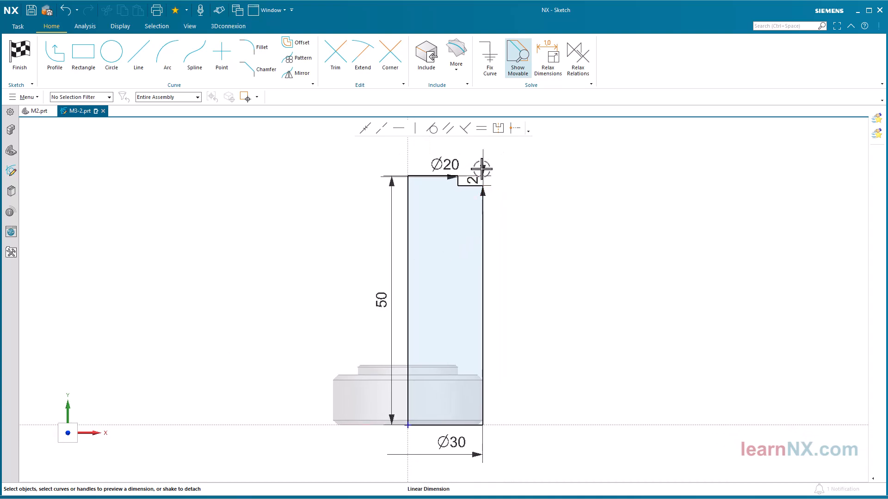
pyautogui.doubleClick(481, 169)
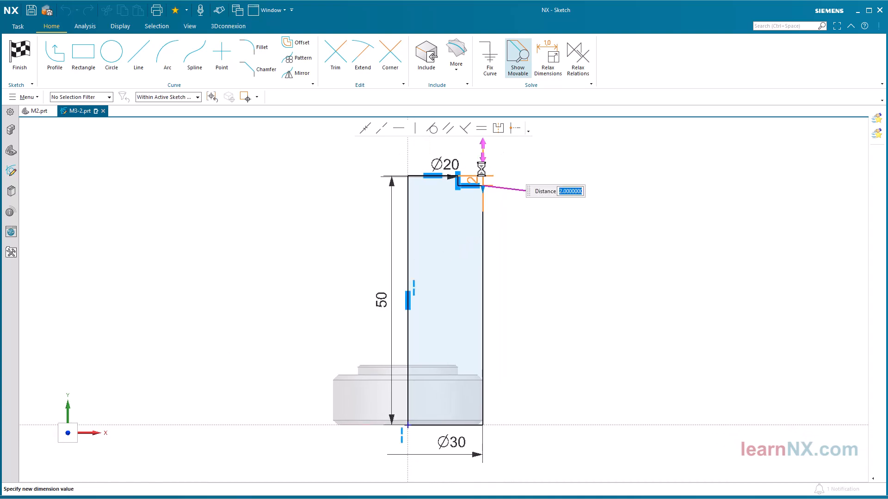
pyautogui.write('40')
pyautogui.press('Return')
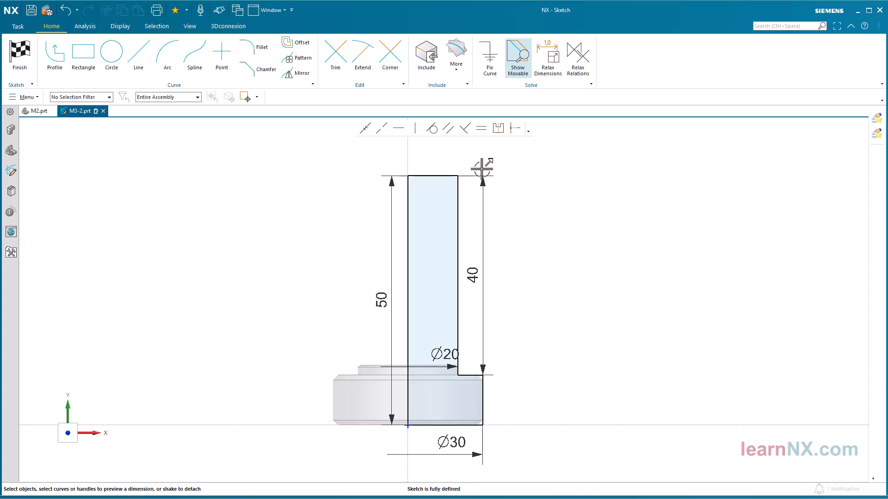
pyautogui.doubleClick(439, 354)
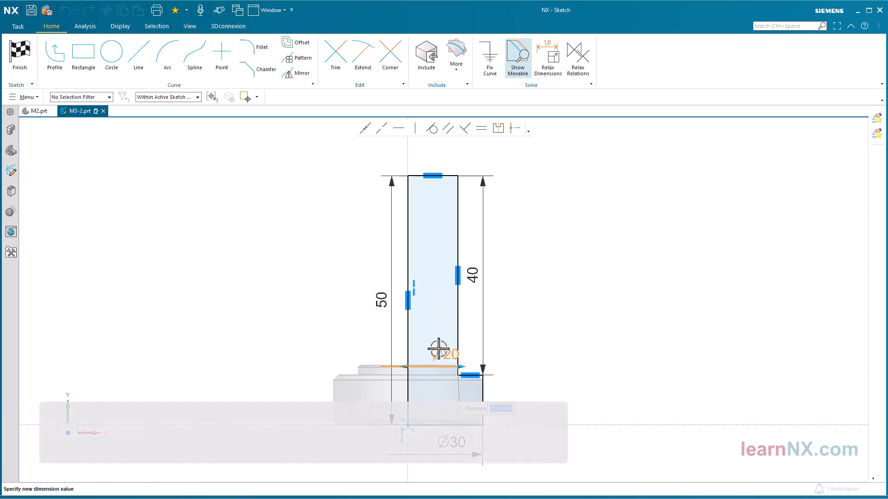
pyautogui.write('18')
pyautogui.press('Return')
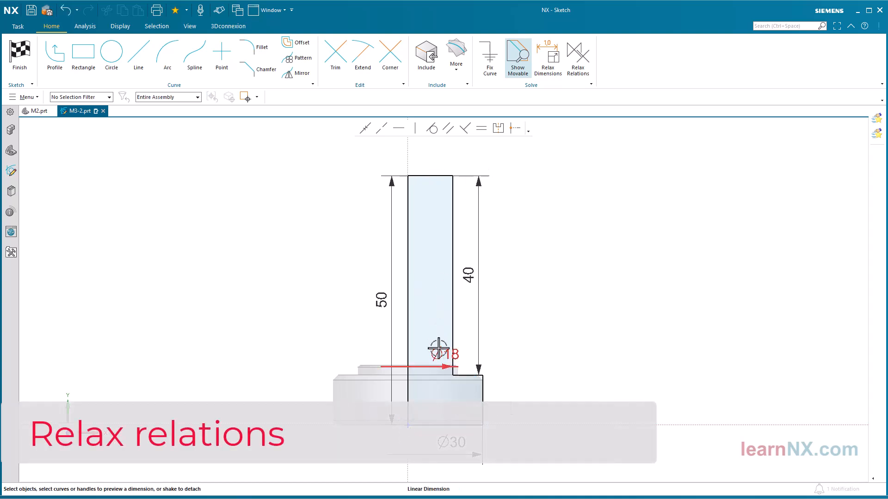
# Step: Rearrange the sketch dimensions, placing the diameter 18 above the profile and the 40 height dimension farther outside it
pyautogui.moveTo(438, 349)
pyautogui.mouseDown()
pyautogui.moveTo(438, 357)
pyautogui.moveTo(440, 259)
pyautogui.moveTo(412, 141)
pyautogui.mouseUp()
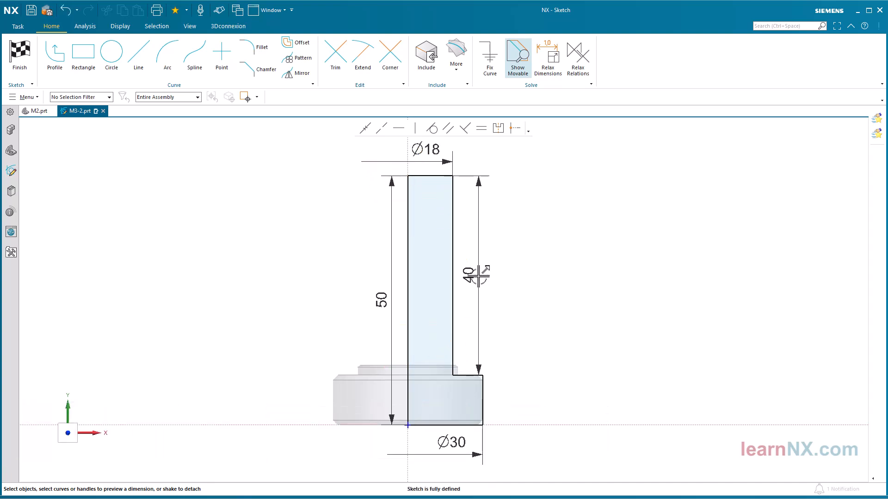
pyautogui.moveTo(477, 276); pyautogui.dragTo(532, 275)
pyautogui.moveTo(452, 431); pyautogui.dragTo(423, 465)
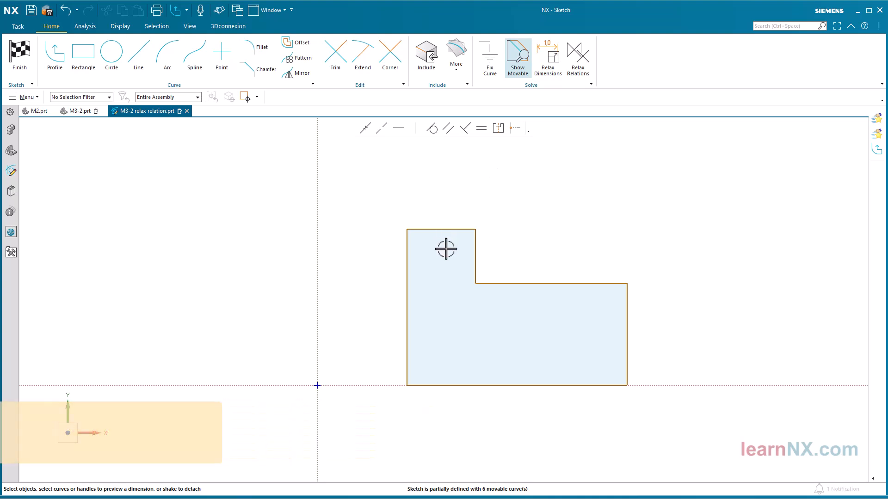
# Step: Reshape the L-shaped profile in M3-2 relax relation.prt by moving its inner corner outward and down and its upper outer corner up
pyautogui.click(476, 284)
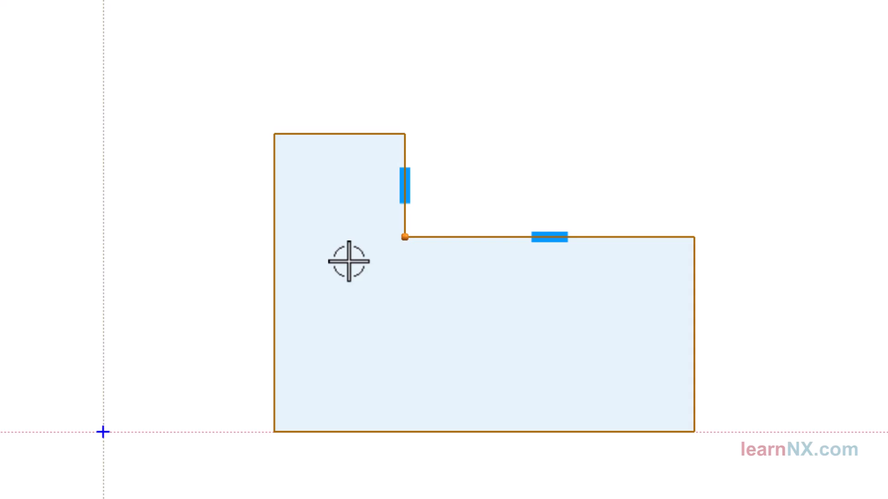
pyautogui.moveTo(405, 238)
pyautogui.mouseDown()
pyautogui.moveTo(425, 279)
pyautogui.moveTo(476, 280)
pyautogui.mouseUp()
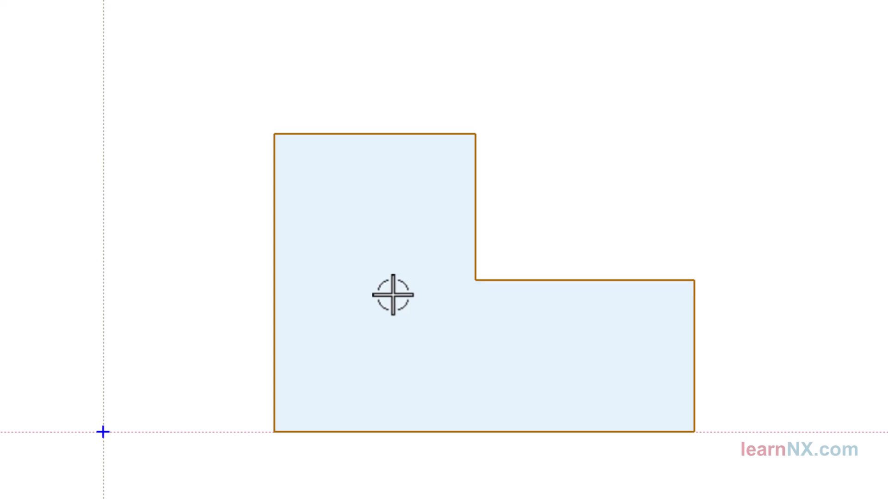
pyautogui.click(477, 131)
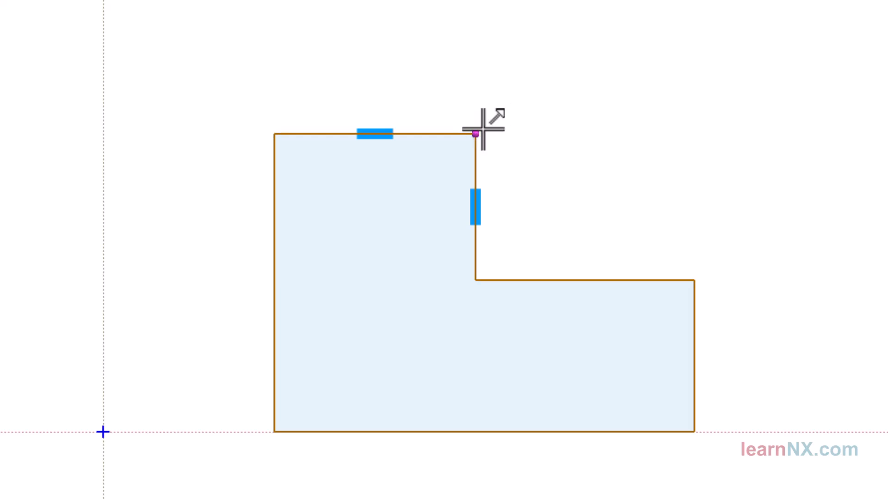
pyautogui.moveTo(482, 130)
pyautogui.mouseDown()
pyautogui.moveTo(416, 181)
pyautogui.moveTo(442, 160)
pyautogui.moveTo(473, 110)
pyautogui.mouseUp()
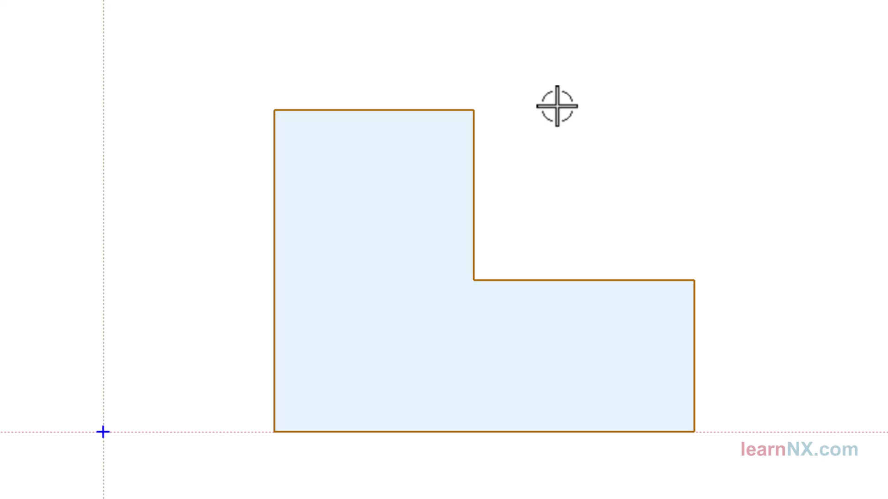
# Step: Relax the vertical relation of the upper step edge, tilt it by moving its top corner inward, and move the corner back until the edge is vertical
pyautogui.click(474, 110)
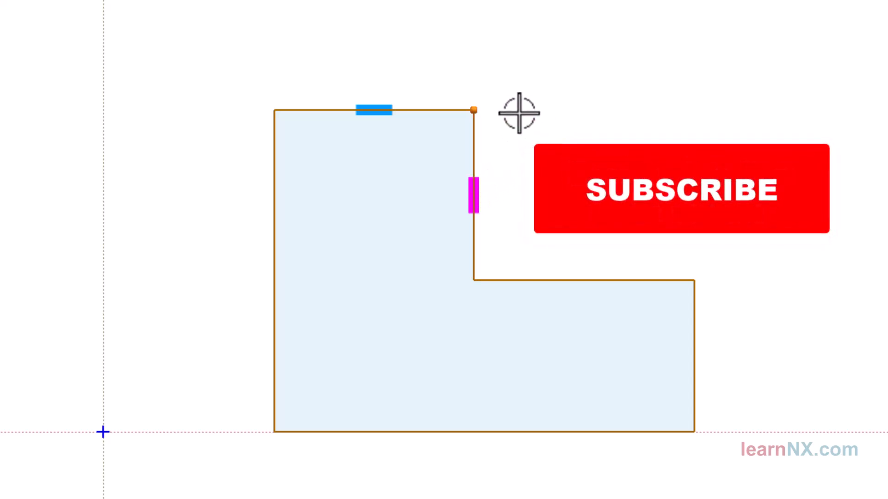
pyautogui.moveTo(478, 109); pyautogui.dragTo(414, 122)
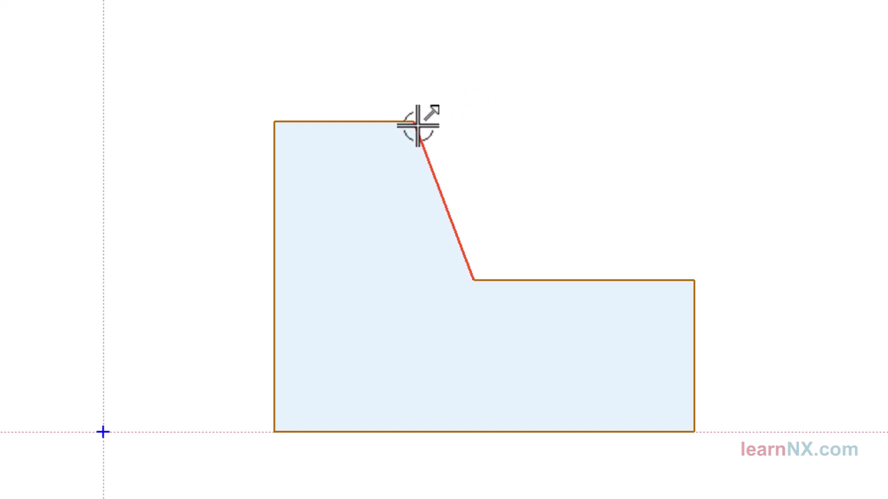
pyautogui.moveTo(414, 122); pyautogui.dragTo(473, 118)
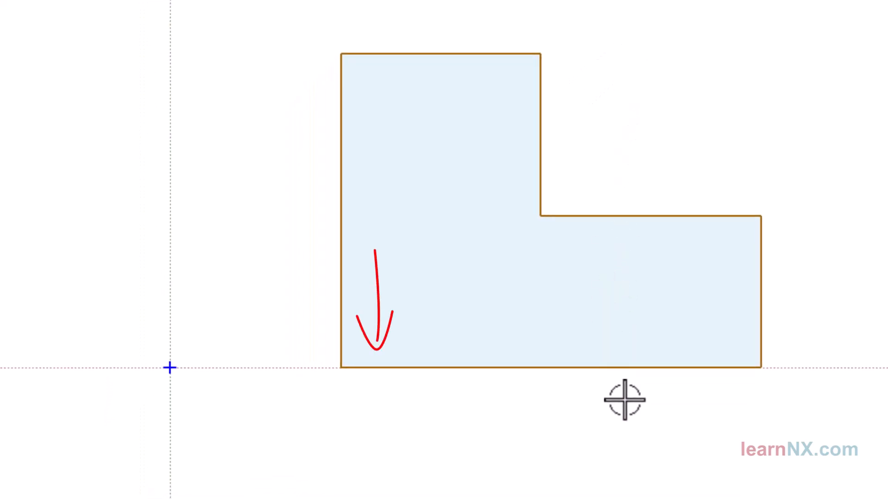
# Step: Detach the profile's bottom edge from the horizontal axis by moving it up, and snap its inner lower corner onto the sketch origin
pyautogui.click(625, 369)
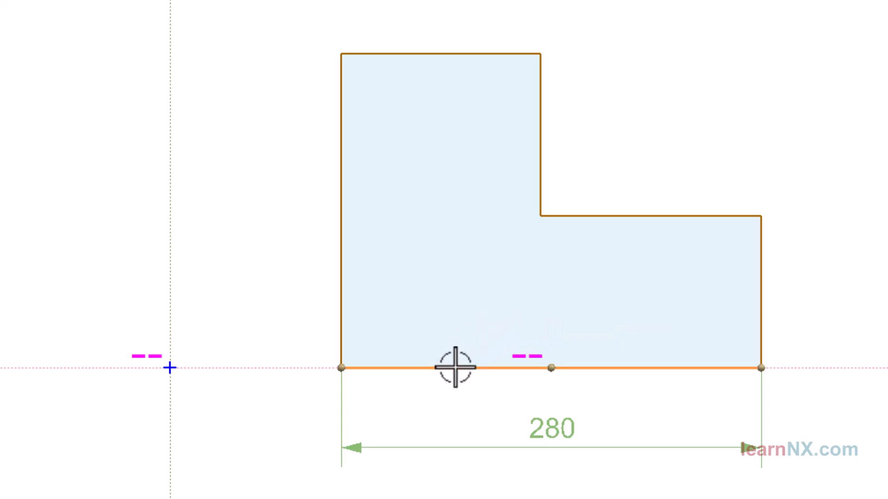
pyautogui.moveTo(455, 368); pyautogui.dragTo(448, 318)
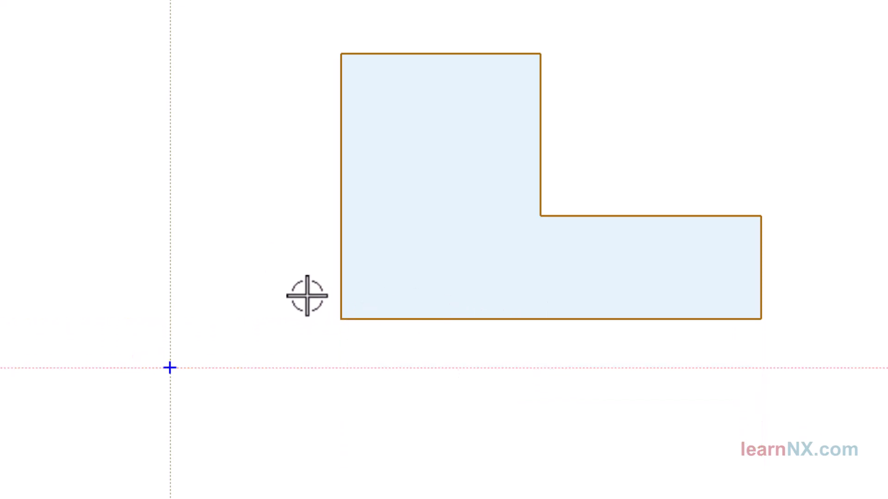
pyautogui.click(340, 322)
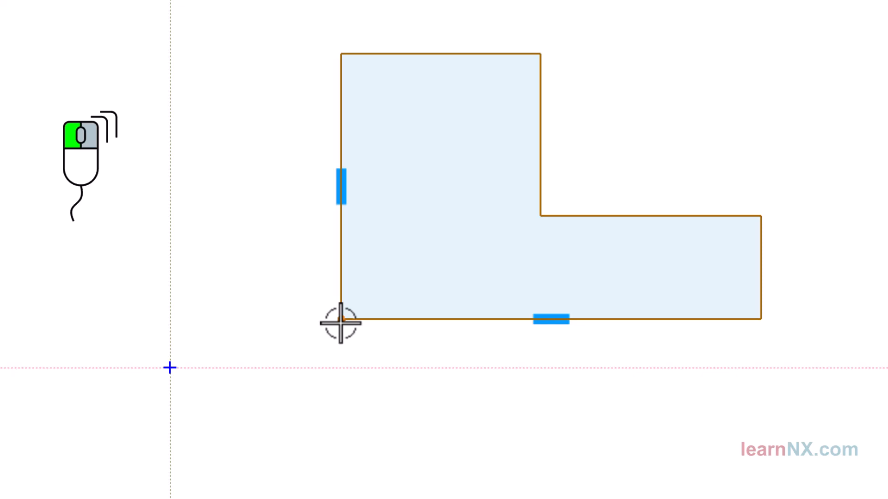
pyautogui.moveTo(341, 322); pyautogui.dragTo(170, 368)
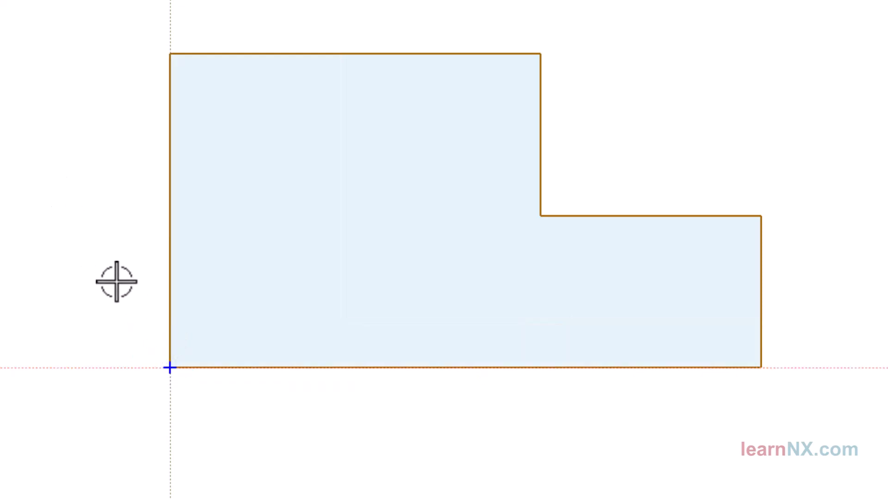
# Step: Enable Relax Relations, select all curves of the L-shaped profile, and move the whole profile up and outward from the origin
pyautogui.click(169, 367)
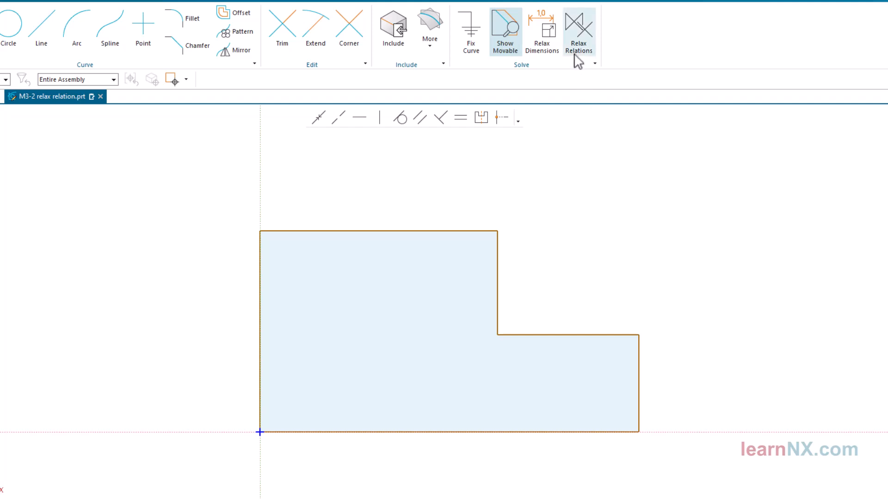
pyautogui.click(576, 50)
pyautogui.moveTo(698, 170); pyautogui.dragTo(166, 462)
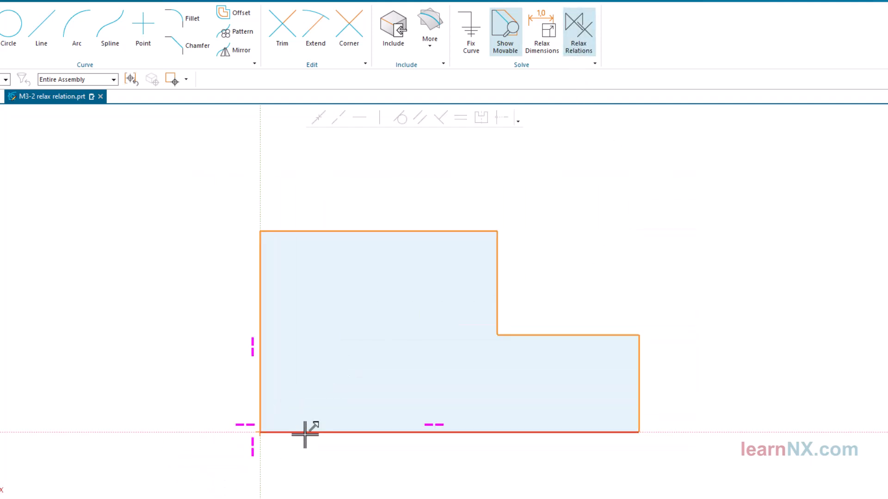
pyautogui.moveTo(304, 432); pyautogui.dragTo(372, 368)
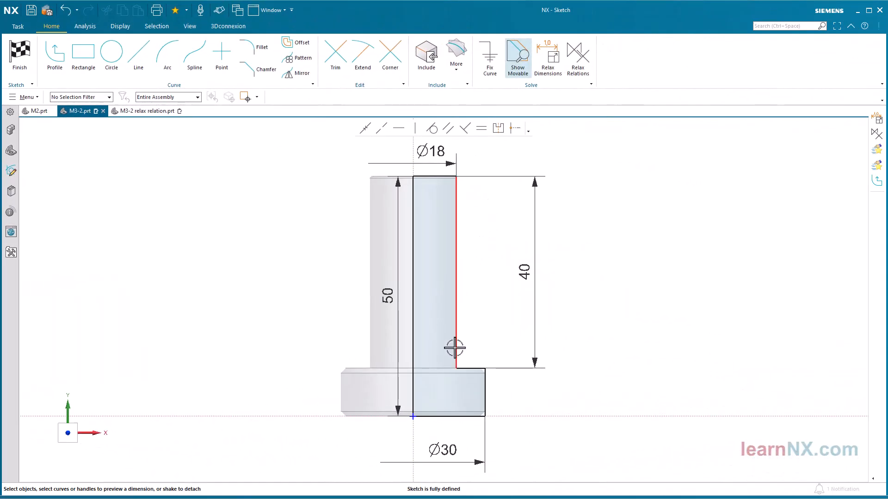
# Step: Select the shaft's lower corner point in M3-2.prt and check the Relation Symbol Size in the sketch settings without changing it
pyautogui.click(457, 369)
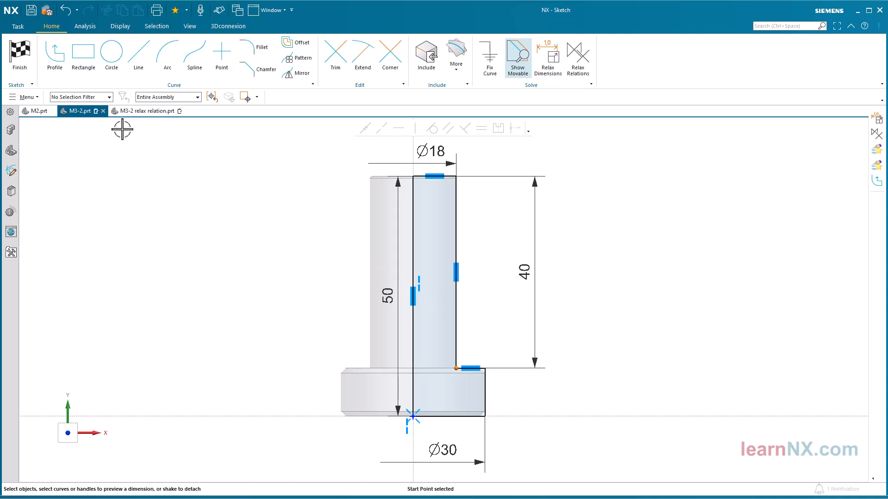
pyautogui.click(20, 28)
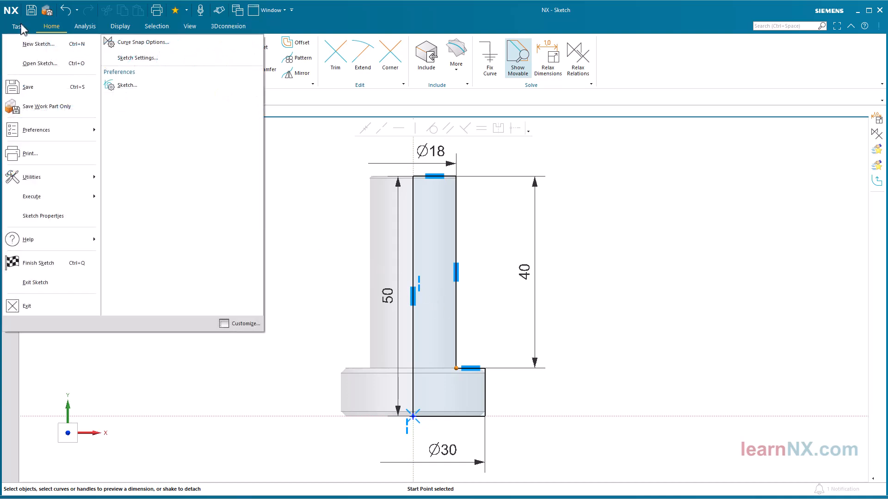
pyautogui.click(129, 59)
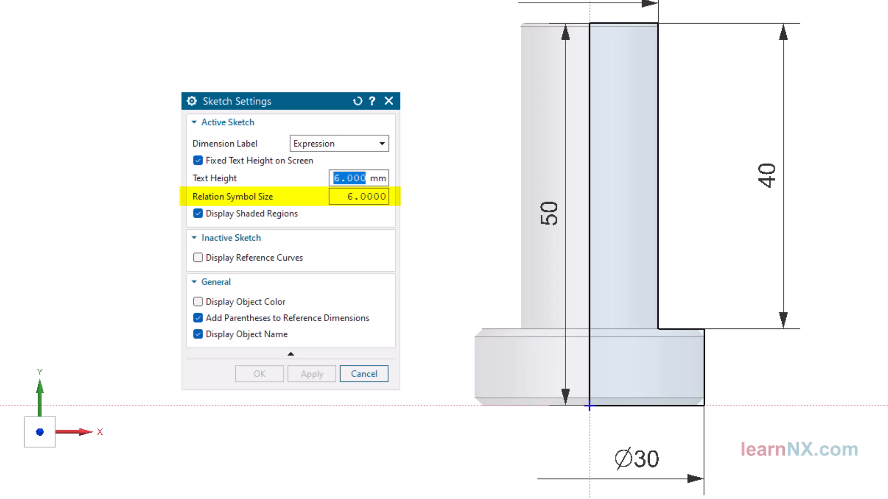
pyautogui.click(373, 374)
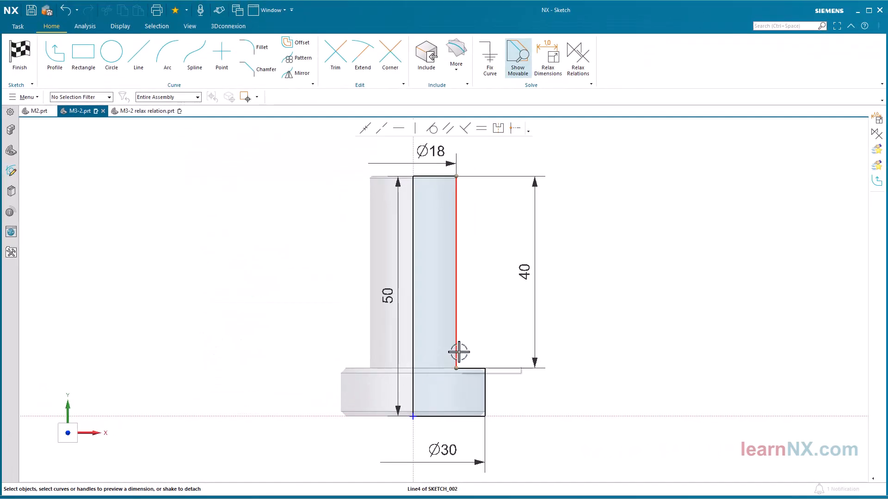
# Step: Try to move the shaft's lower corner inward with the vertical relation of the shaft edge relaxed
pyautogui.click(457, 368)
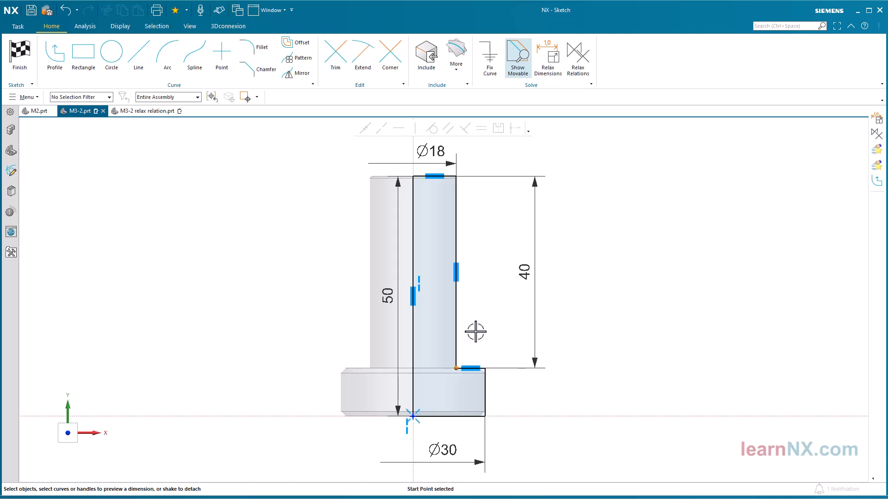
pyautogui.click(460, 279)
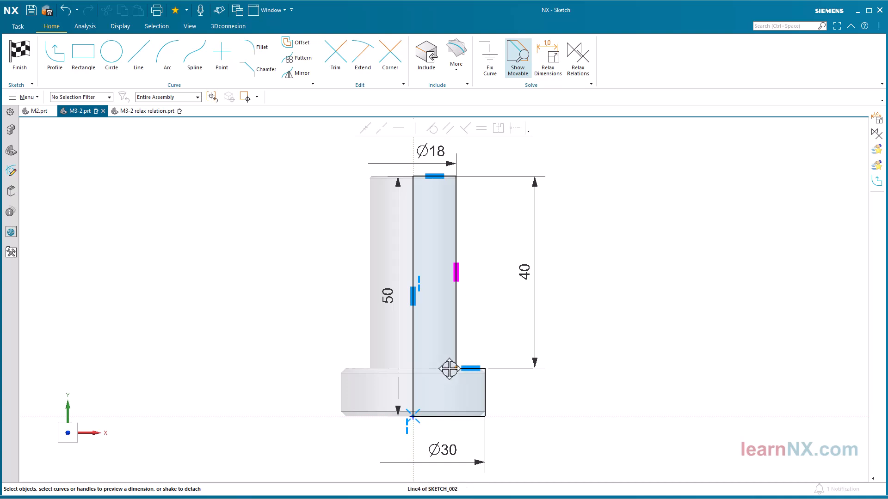
pyautogui.moveTo(439, 370); pyautogui.dragTo(440, 370)
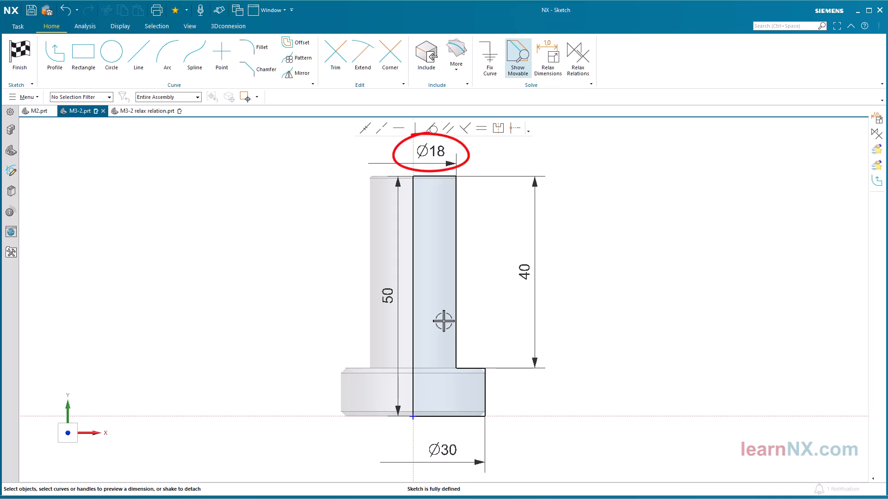
# Step: With Relax Dimensions enabled and the shaft edge's vertical relation relaxed, move its lower corner outward to a diameter of about 23.1, and turn Relax Dimensions off
pyautogui.click(546, 59)
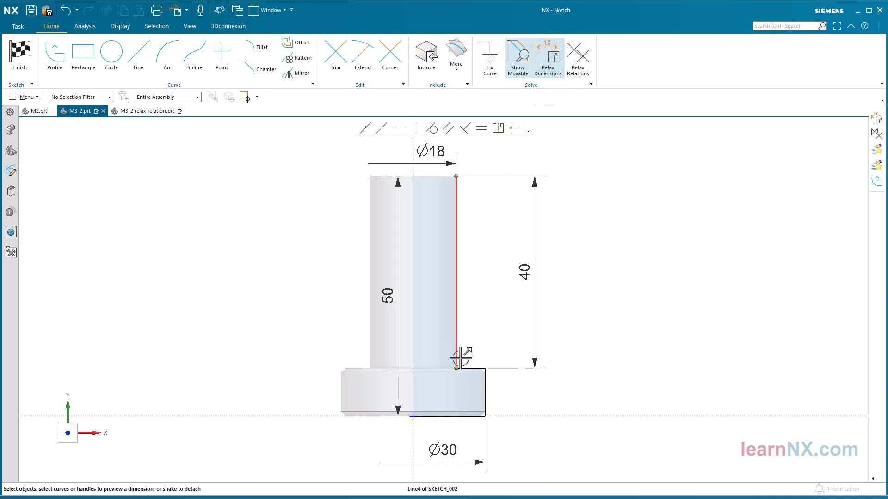
pyautogui.click(455, 368)
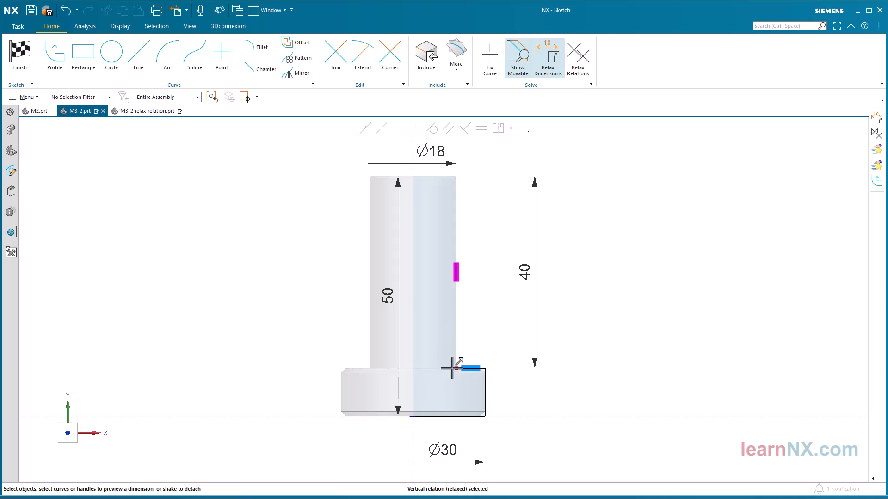
pyautogui.moveTo(458, 368); pyautogui.dragTo(469, 368)
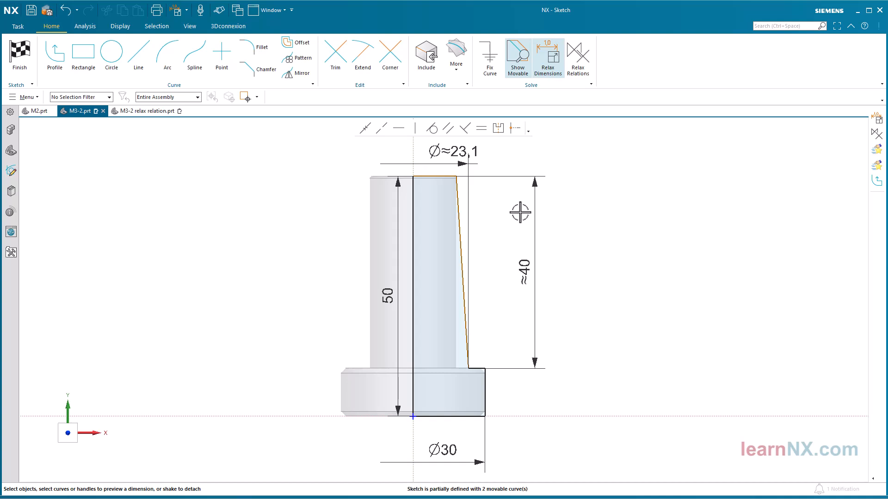
pyautogui.hotkey('ctrl', 'z')
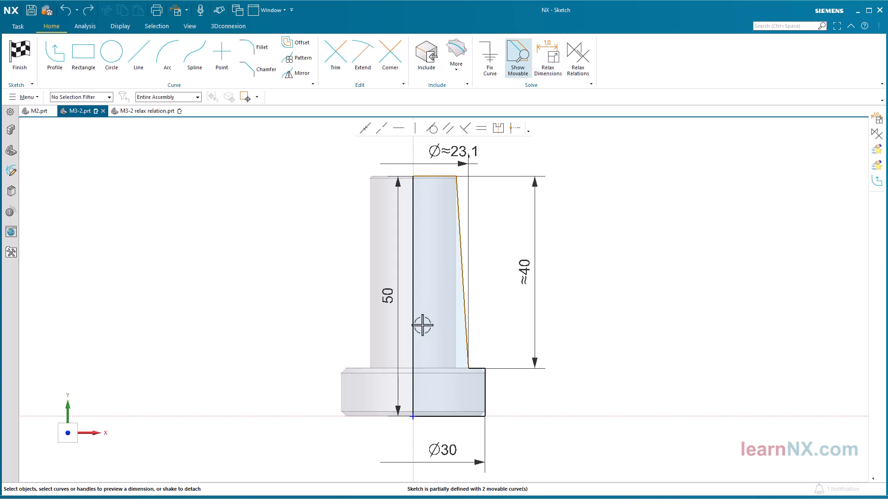
# Step: Add a 3° angular dimension between the profile's centre axis line and the tapered shaft edge
pyautogui.click(412, 337)
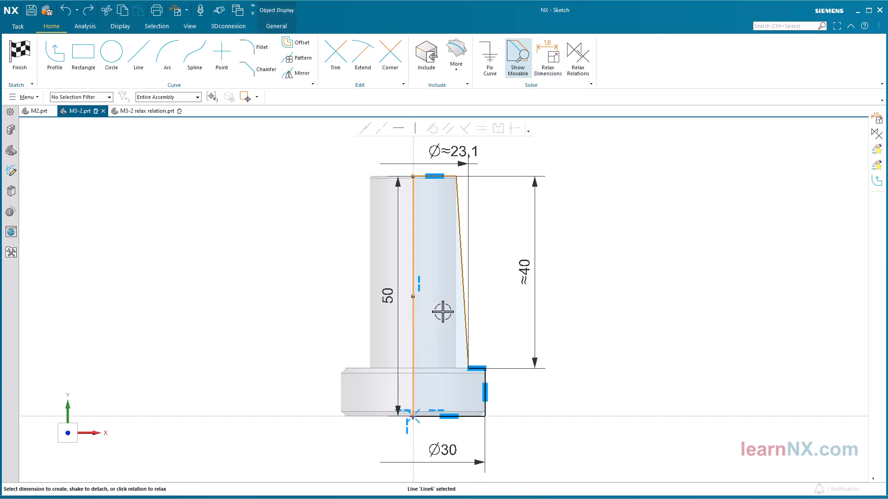
pyautogui.click(464, 299)
pyautogui.click(445, 317)
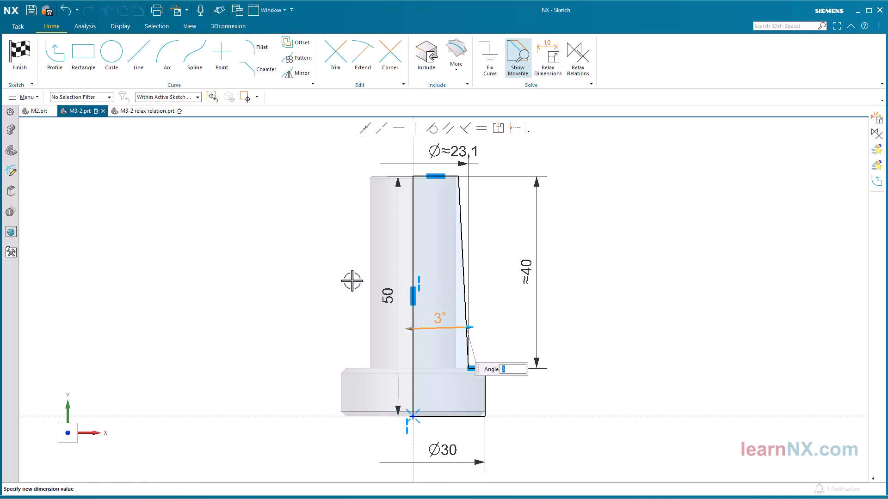
pyautogui.press('Return')
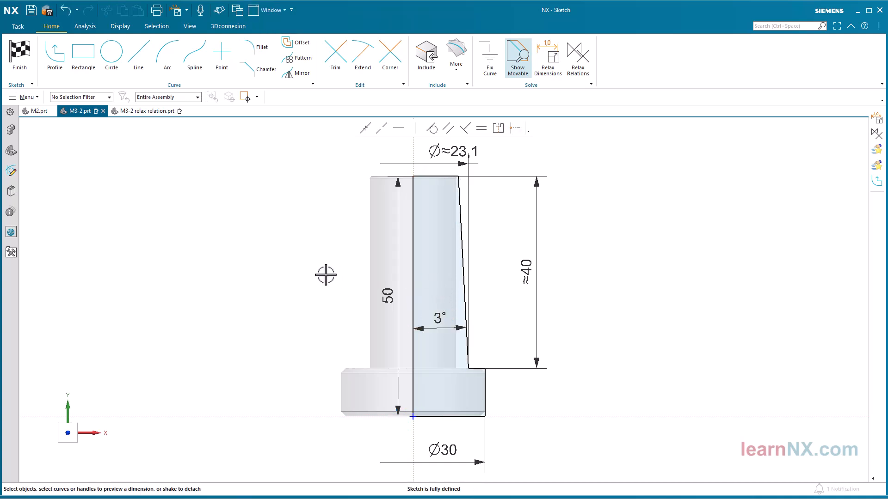
# Step: Set the shaft's relaxed vertical height dimension to a fixed value of 40
pyautogui.doubleClick(523, 260)
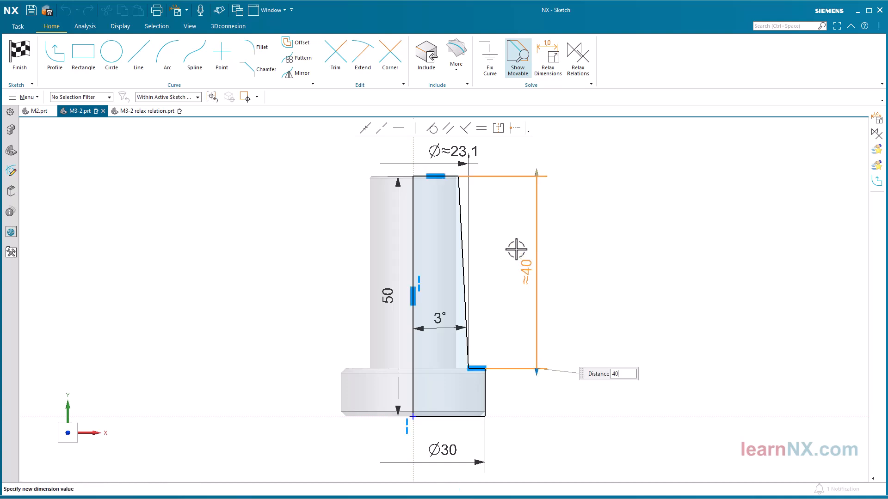
pyautogui.press('Return')
pyautogui.press('Escape')
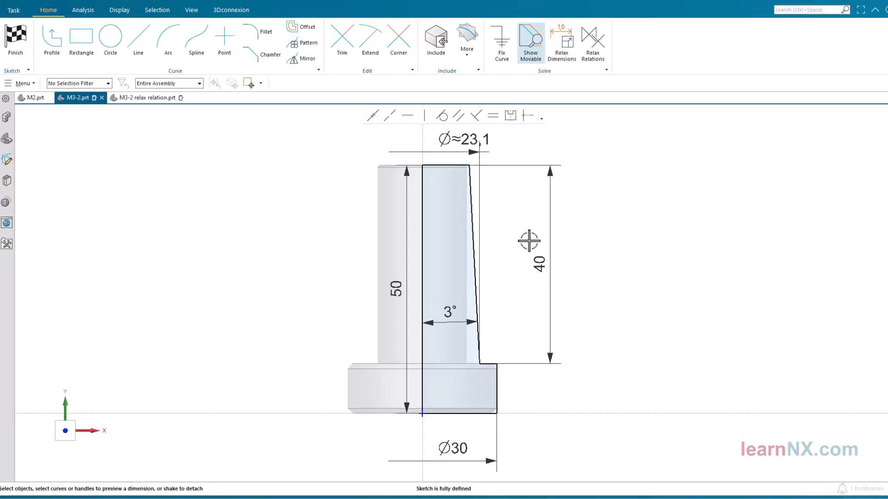
# Step: Reattach the second reference of the shaft's diameter dimension to the upper end of the tapered edge, limiting snapping to end points
pyautogui.click(458, 153)
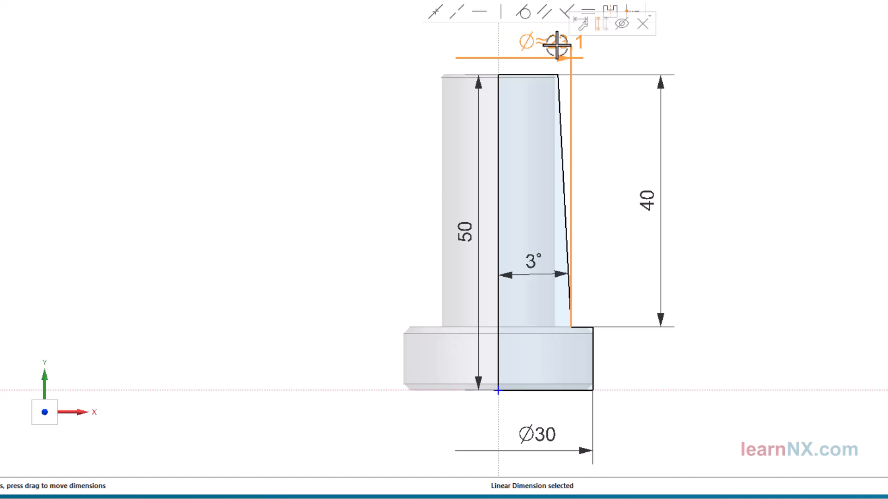
pyautogui.click(581, 24)
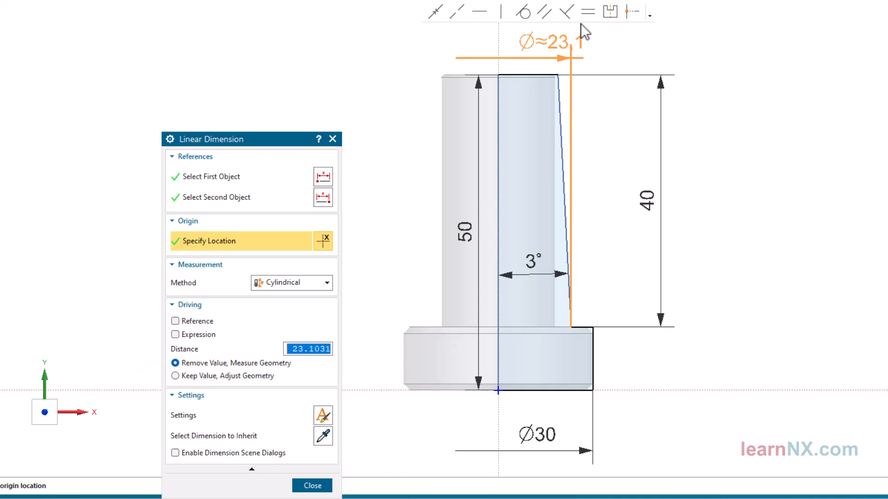
pyautogui.click(226, 177)
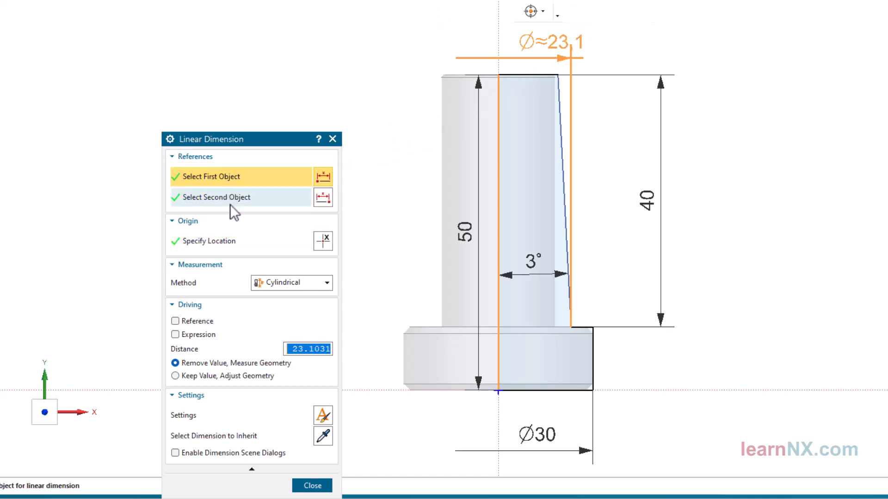
pyautogui.click(232, 197)
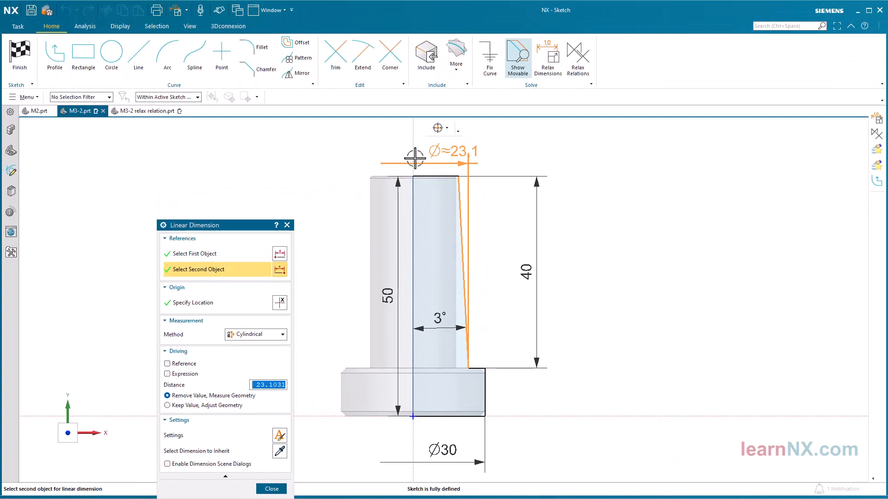
pyautogui.click(447, 130)
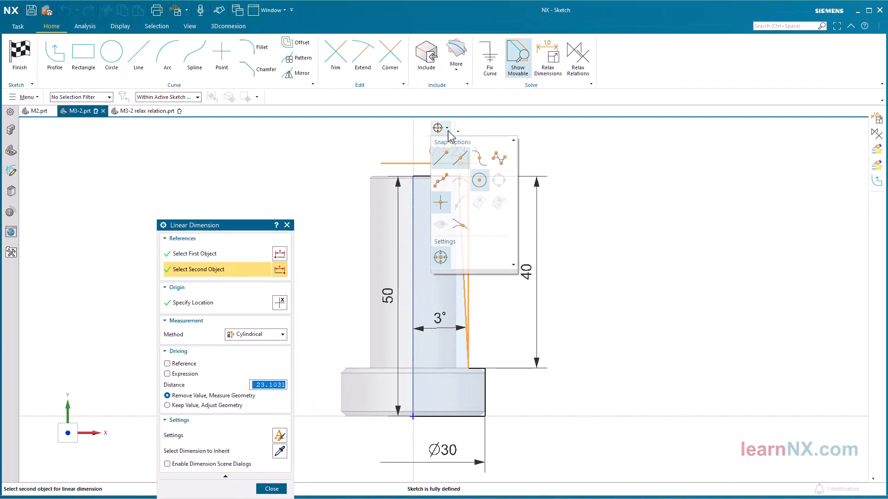
pyautogui.click(479, 180)
pyautogui.click(460, 159)
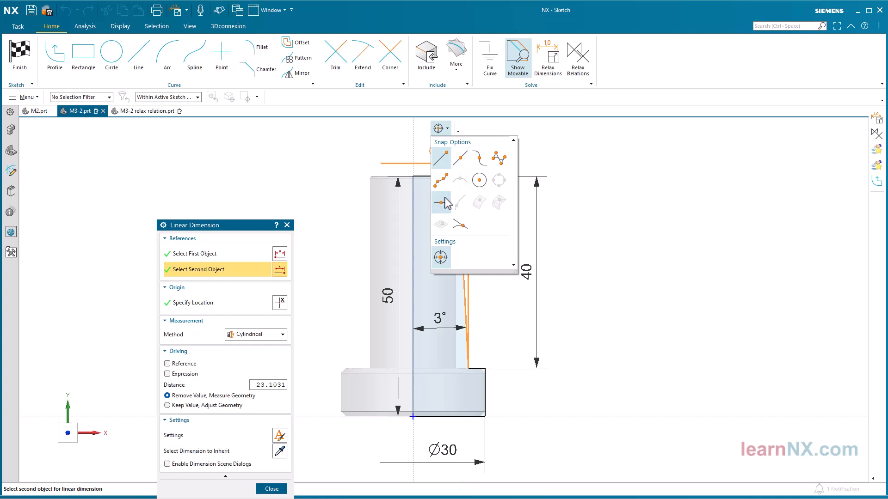
pyautogui.click(441, 202)
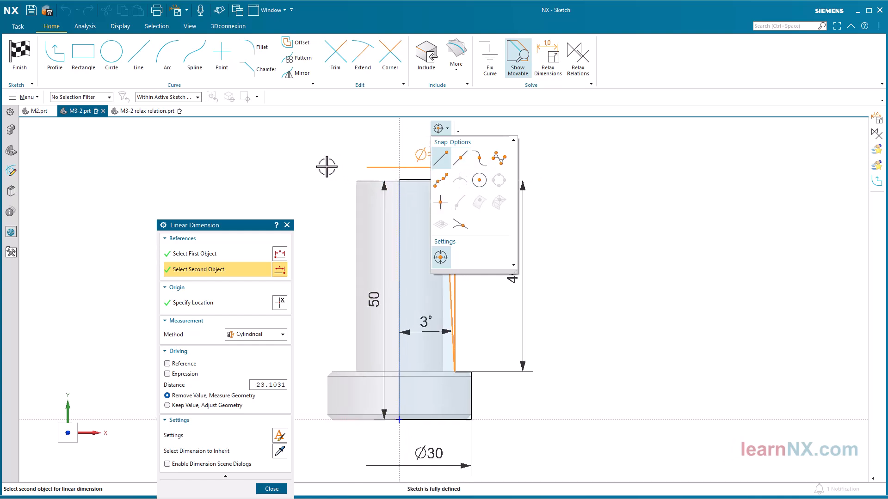
pyautogui.click(380, 190)
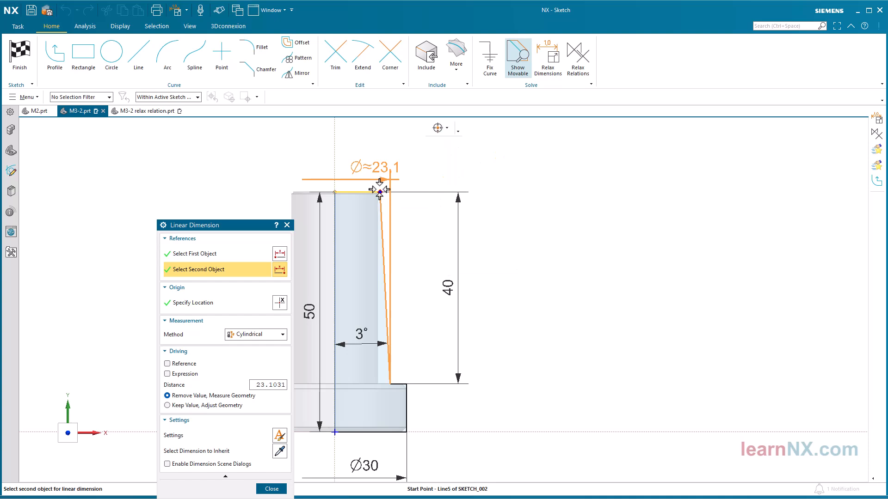
pyautogui.click(379, 190)
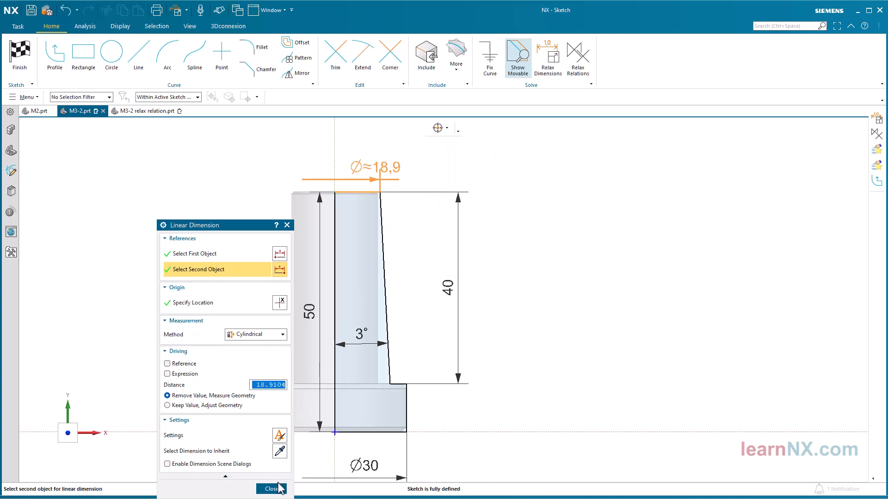
# Step: Set the diameter dimension at the upper end of the tapered shaft to 18 and finish the sketch
pyautogui.click(272, 489)
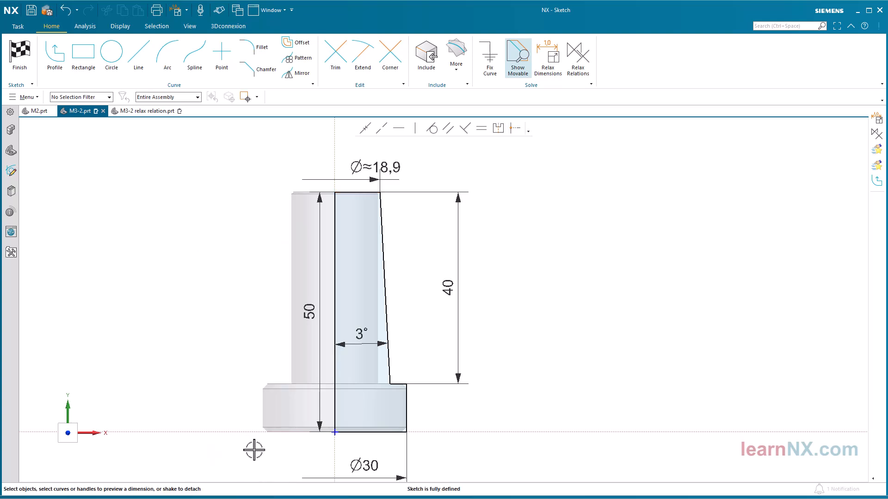
pyautogui.doubleClick(393, 162)
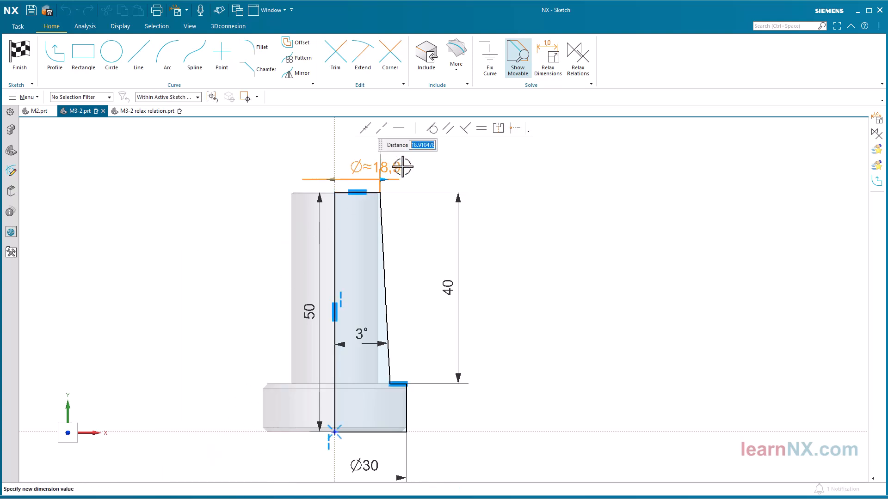
pyautogui.write('18')
pyautogui.press('Return')
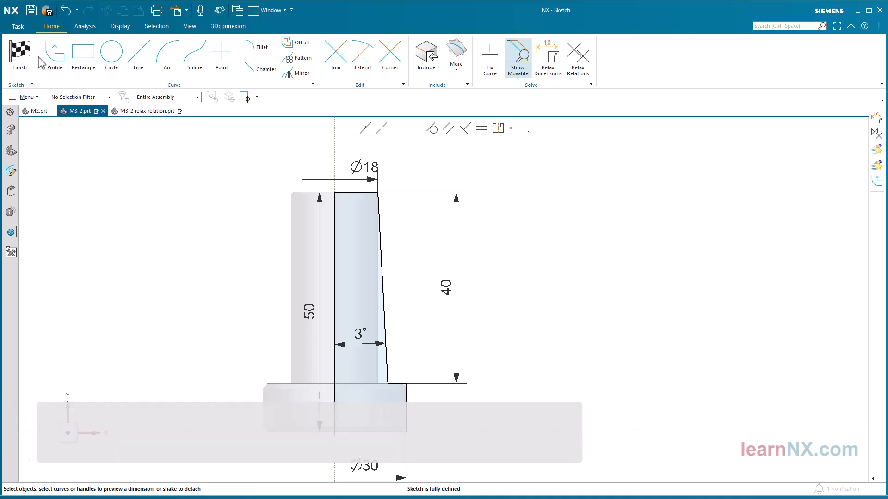
pyautogui.click(21, 53)
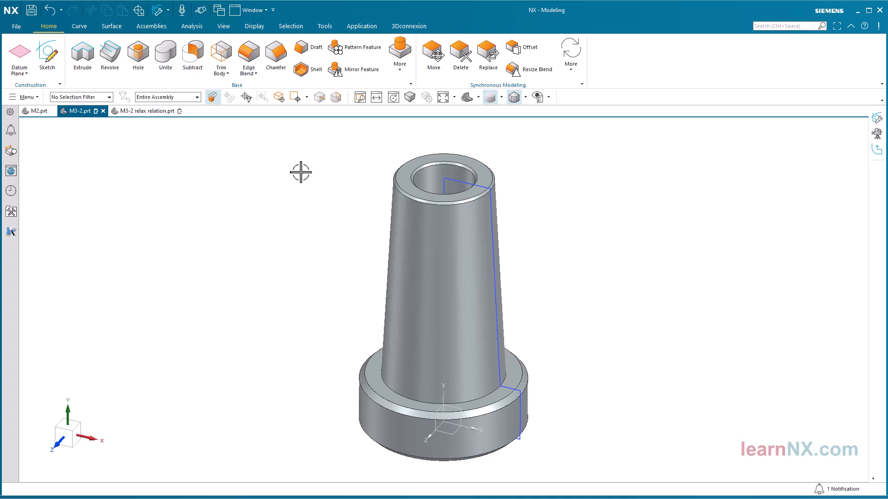
# Step: Reopen the part's profile sketch and add the Update Model command to the Sketch command group
pyautogui.doubleClick(451, 182)
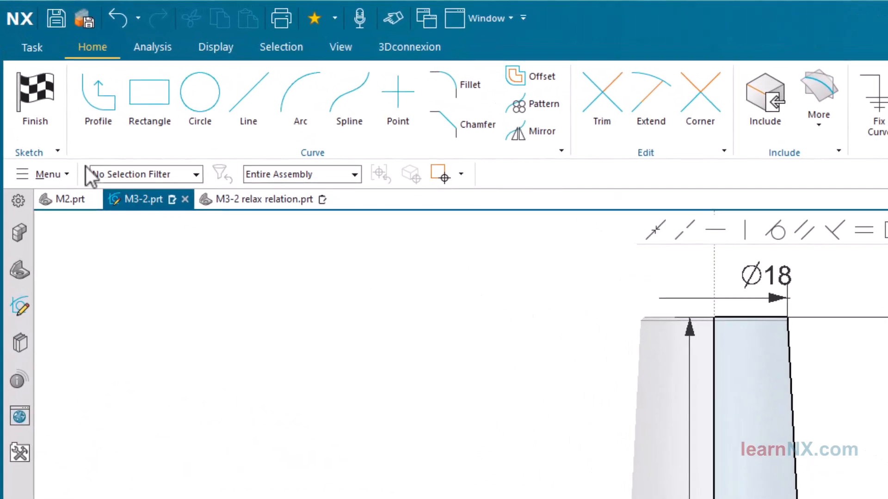
pyautogui.click(57, 151)
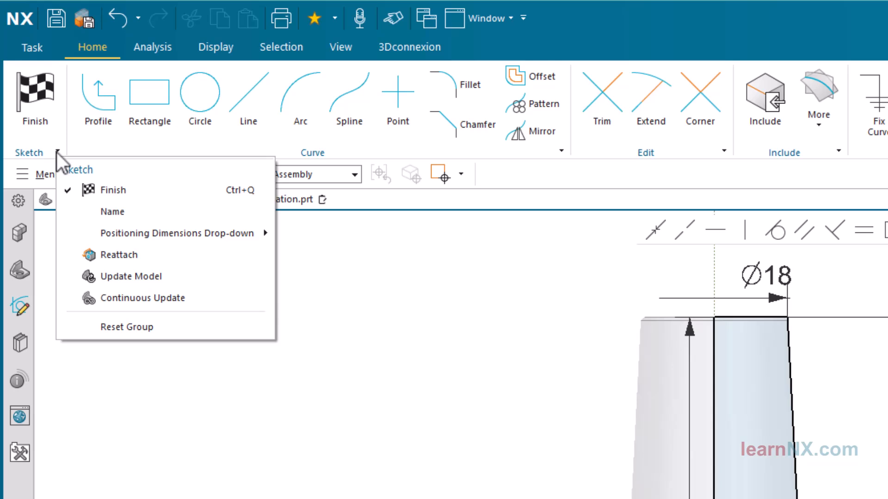
pyautogui.click(129, 277)
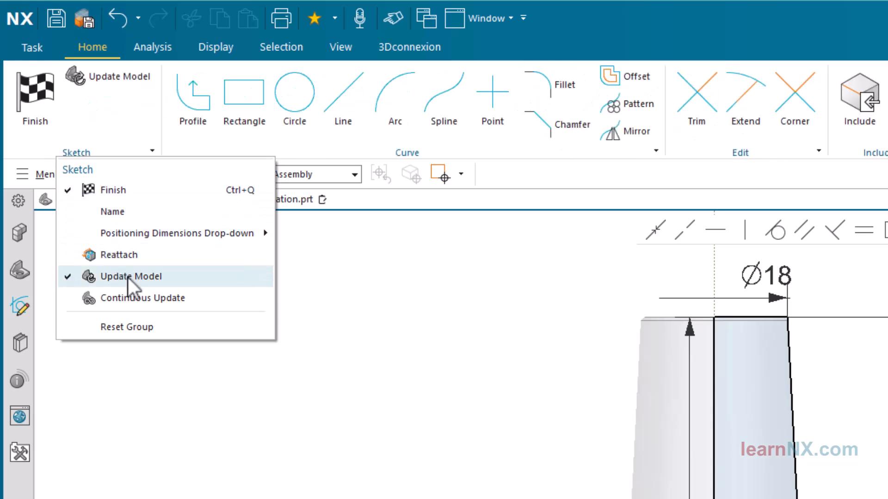
pyautogui.click(425, 342)
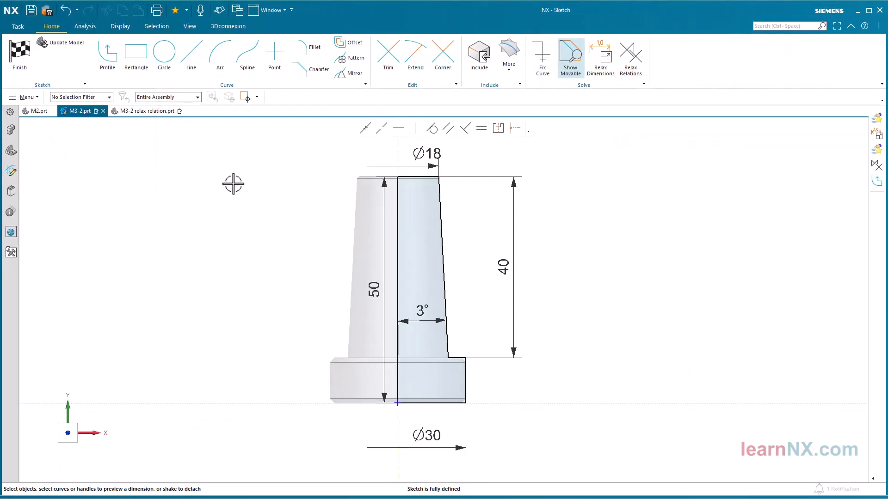
# Step: Shorten the shaft's vertical height dimension to 28.5 and update the model from within the sketch
pyautogui.doubleClick(504, 273)
pyautogui.moveTo(513, 361); pyautogui.dragTo(504, 305)
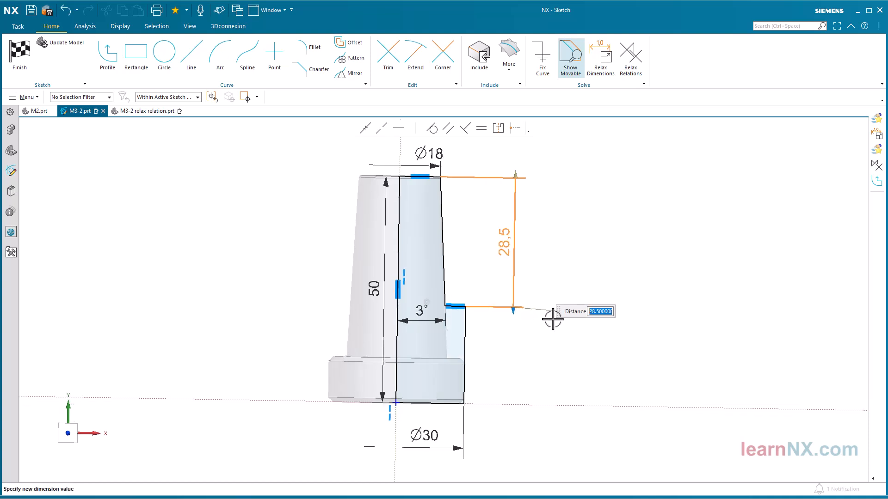
pyautogui.click(80, 44)
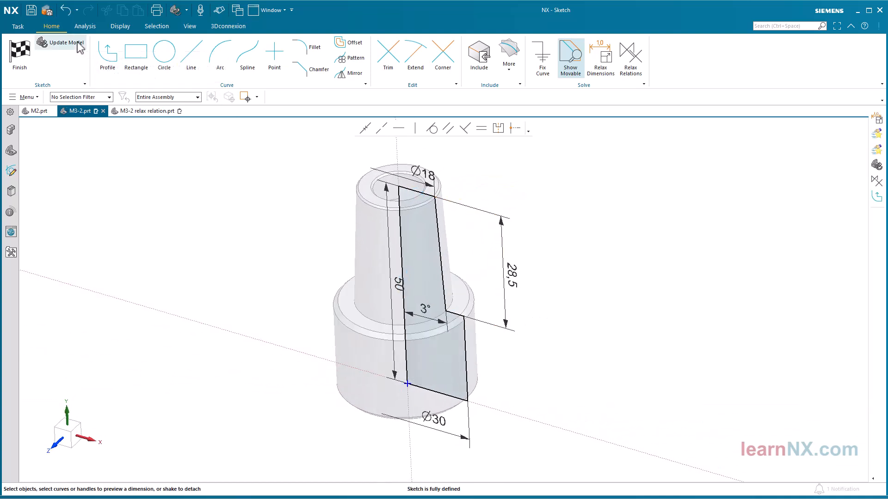
# Step: Set the shaft's vertical height dimension to 40 and update the model from within the sketch
pyautogui.doubleClick(506, 289)
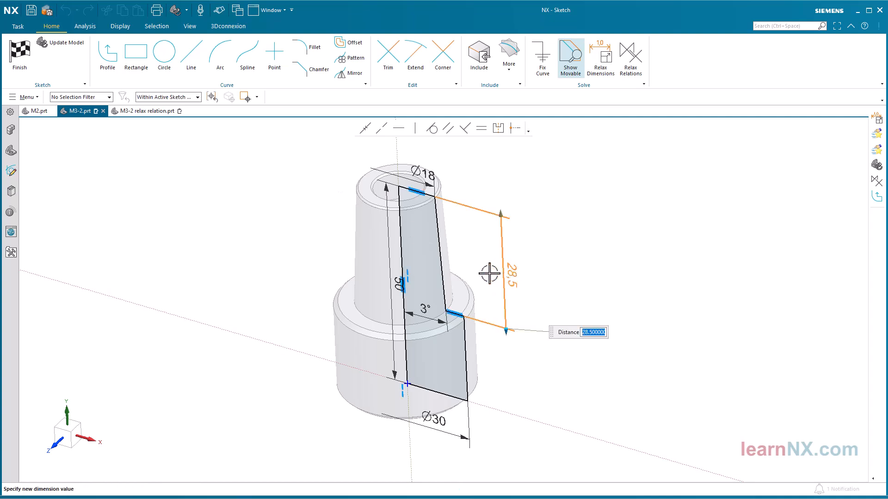
pyautogui.write('40')
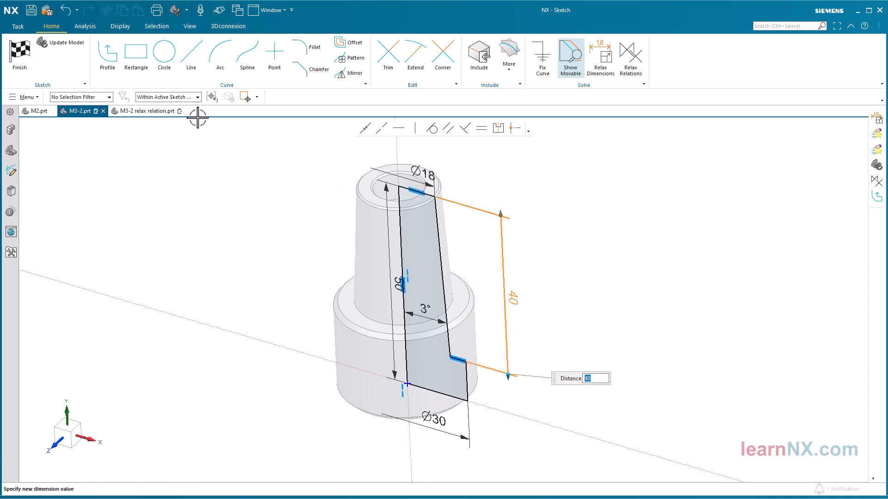
pyautogui.click(75, 44)
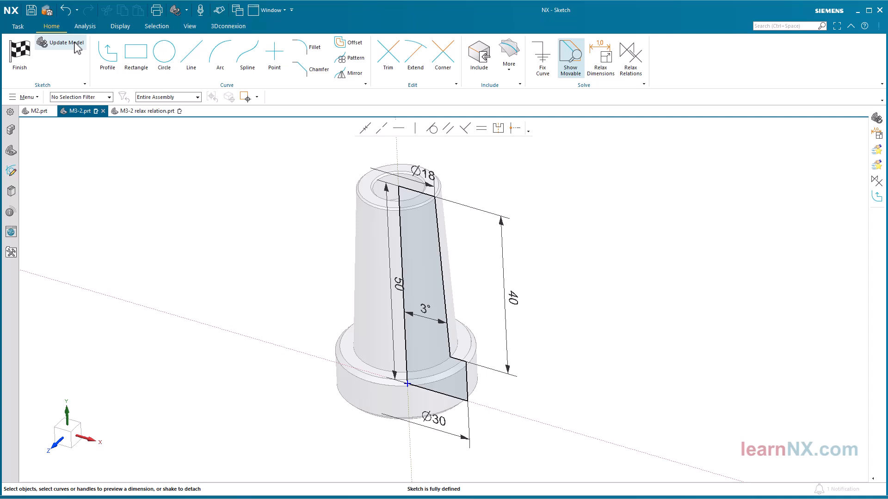
# Step: Finish the sketch and save the M3-2 part
pyautogui.click(28, 57)
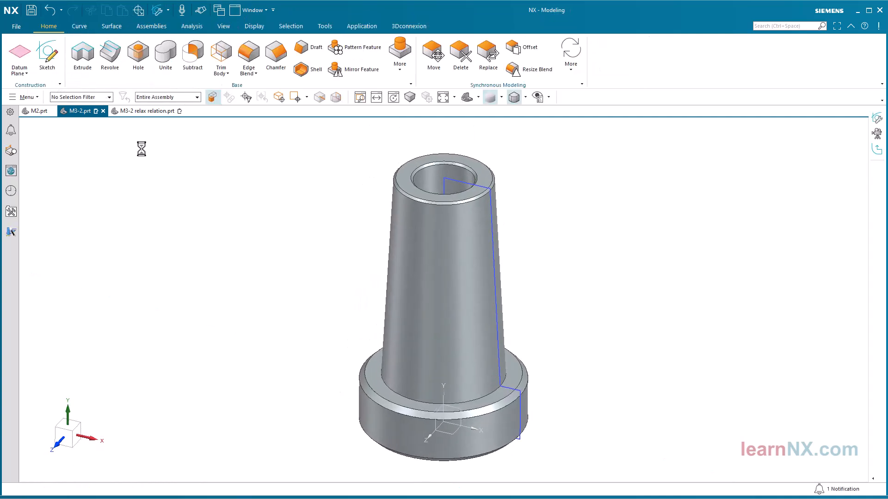
pyautogui.click(36, 14)
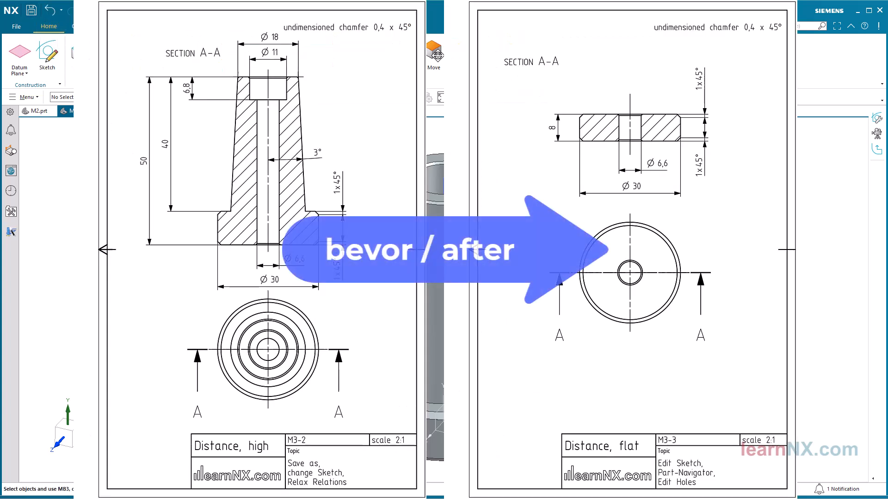
# Step: Show the Part Navigator in the resource bar and open it to display the model history
pyautogui.click(10, 112)
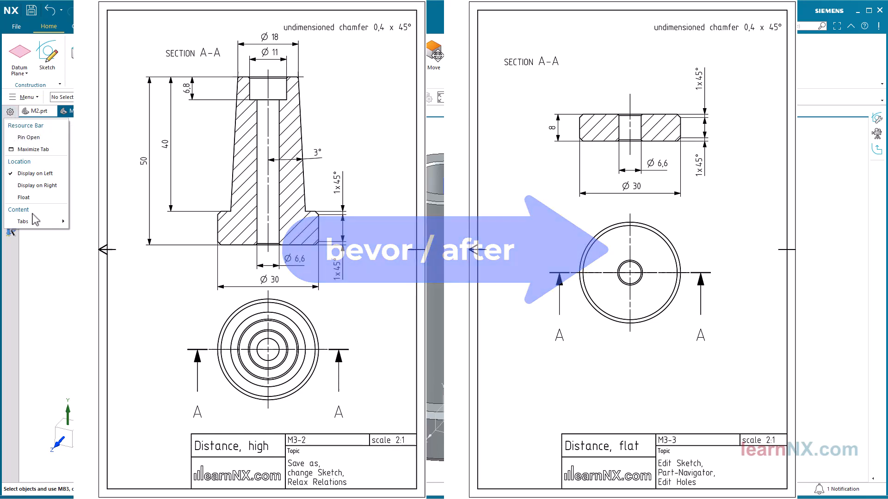
pyautogui.moveTo(36, 224)
pyautogui.click(73, 242)
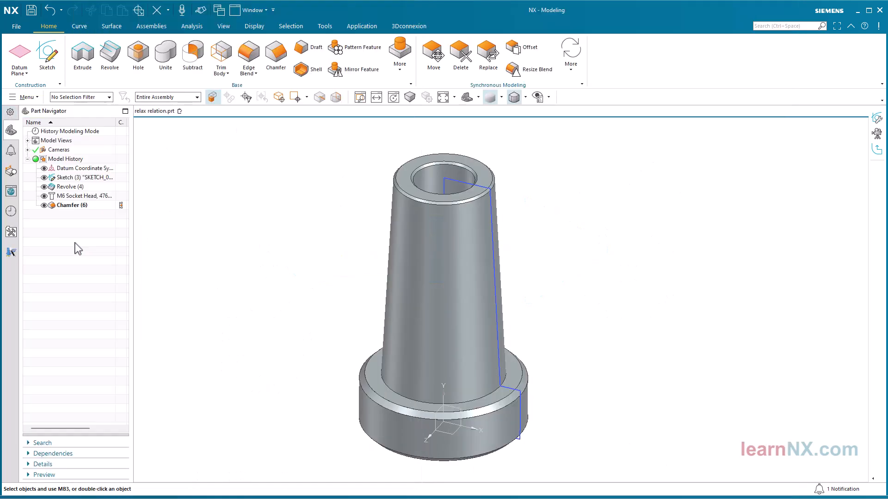